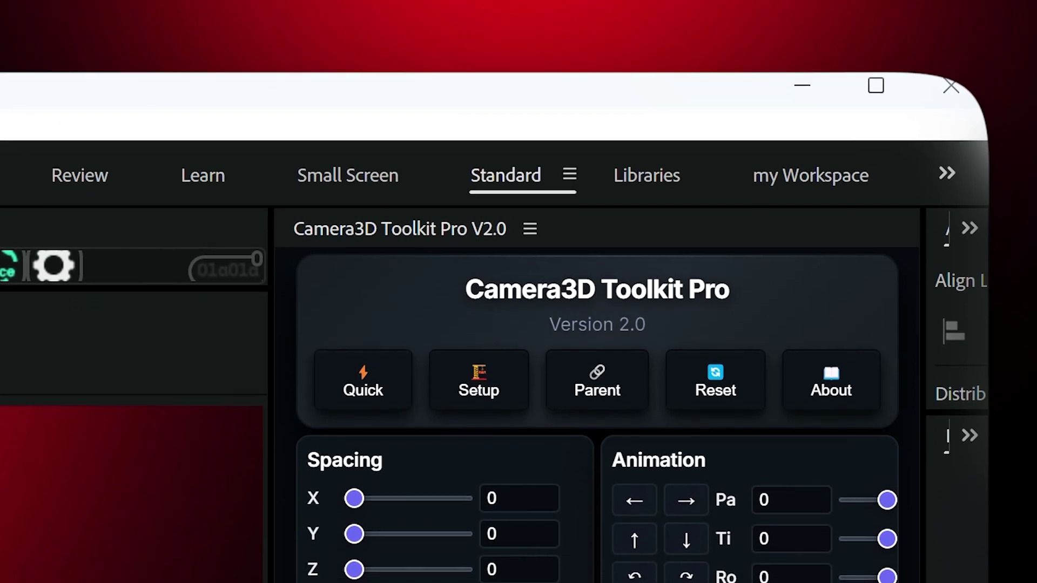
- Begin building a camera rig for Comp 2's five portrait PNG layers over the black solid
{"action": "left_click", "coordinate": [360, 354]}
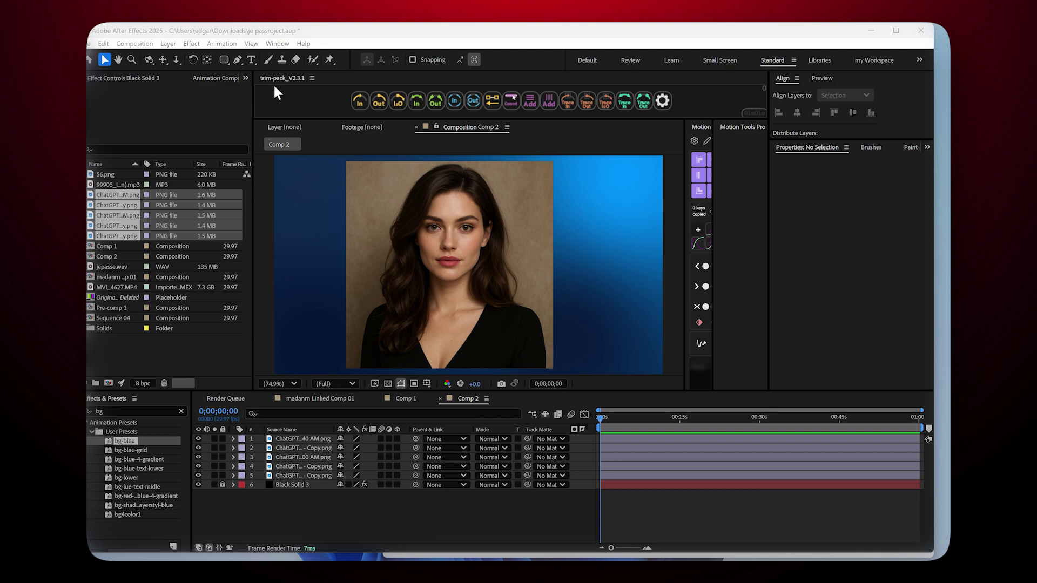
- Open the Camera3D Toolkit Pro V2.0 panel from Window > Extensions
{"action": "left_click", "coordinate": [277, 44]}
{"action": "mouse_move", "coordinate": [328, 87]}
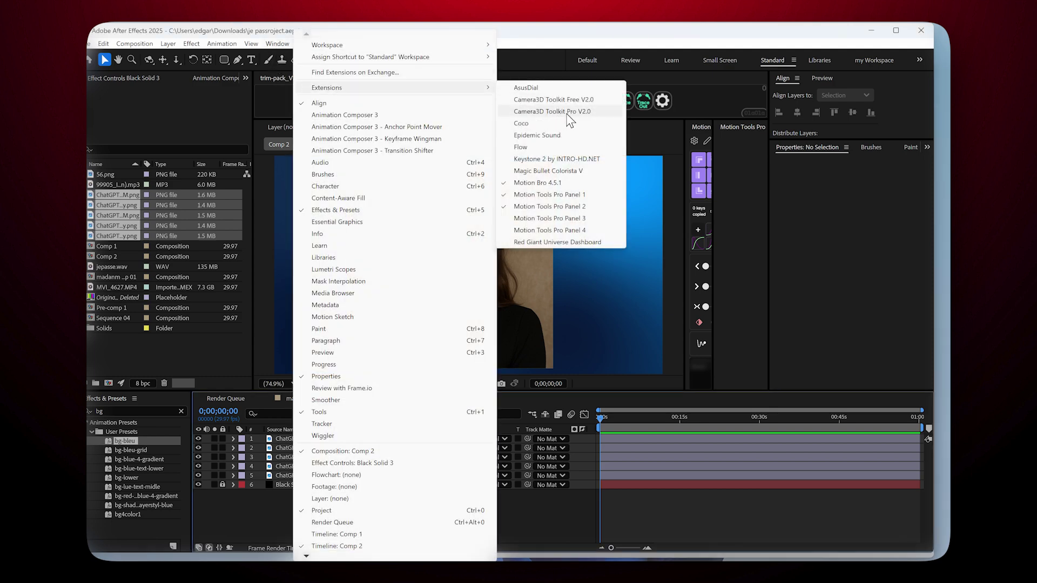
{"action": "left_click", "coordinate": [566, 112]}
- Resize the toolkit panel and viewer so the value fields and all toolkit sections show
{"action": "left_click_drag", "start_coordinate": [804, 179], "coordinate": [869, 177]}
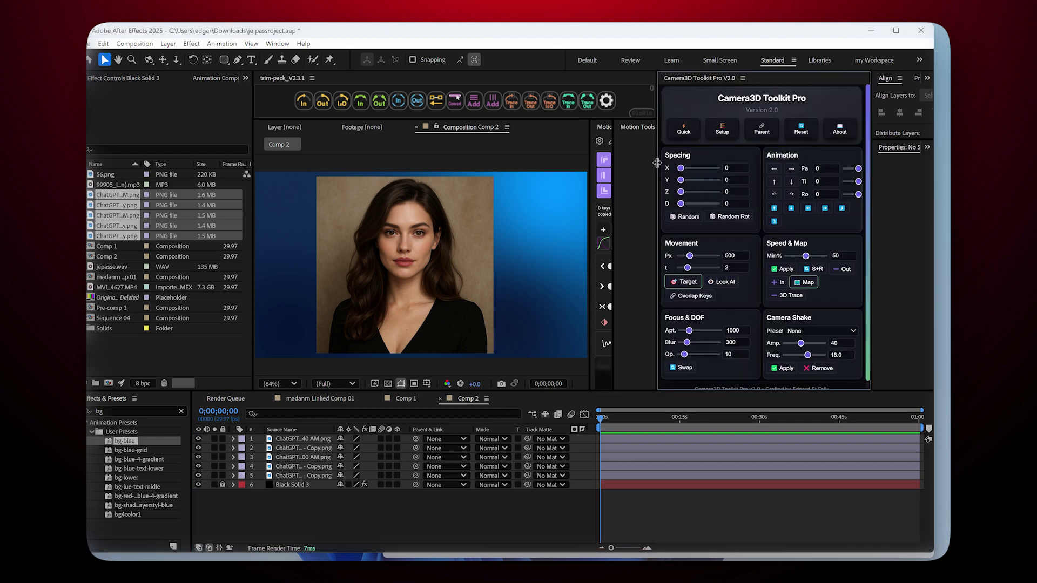
{"action": "left_click_drag", "start_coordinate": [656, 163], "coordinate": [726, 166]}
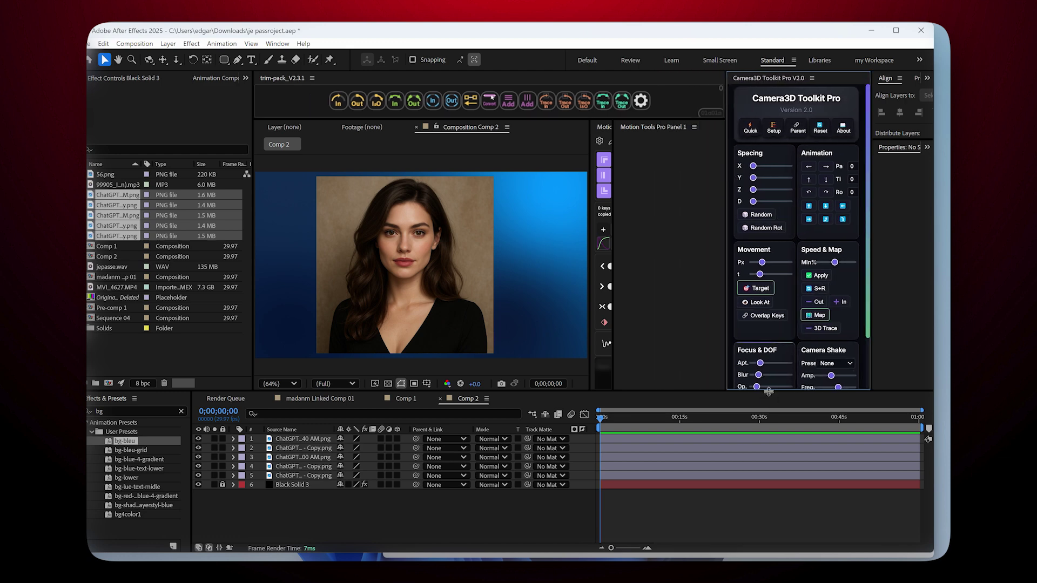
{"action": "left_click_drag", "start_coordinate": [768, 391], "coordinate": [781, 315]}
{"action": "scroll", "coordinate": [799, 214], "scroll_direction": "down", "scroll_amount": 4}
{"action": "scroll", "coordinate": [797, 209], "scroll_direction": "up", "scroll_amount": 5}
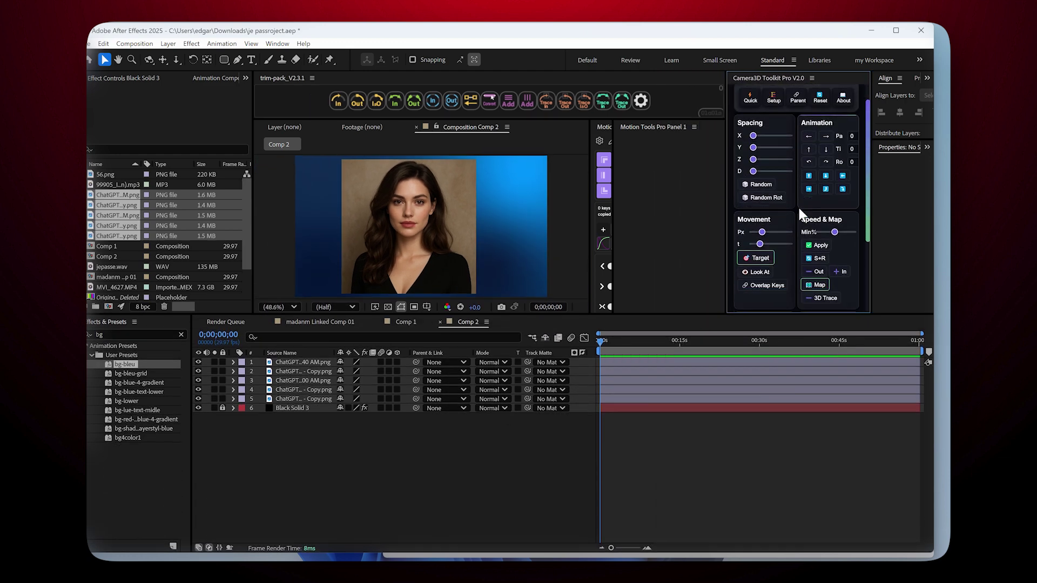
{"action": "left_click_drag", "start_coordinate": [727, 216], "coordinate": [656, 218]}
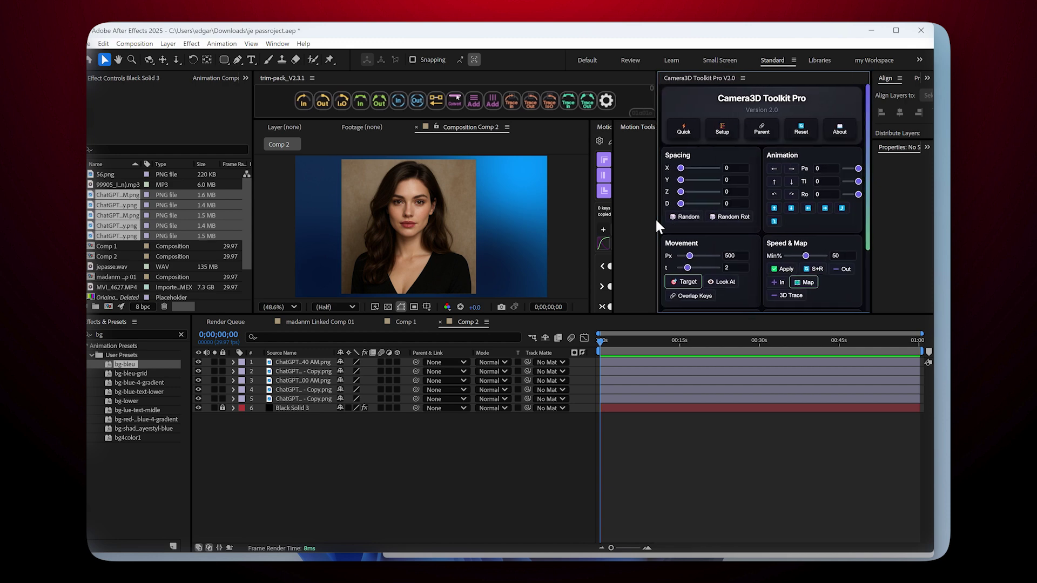
{"action": "left_click_drag", "start_coordinate": [739, 315], "coordinate": [753, 401]}
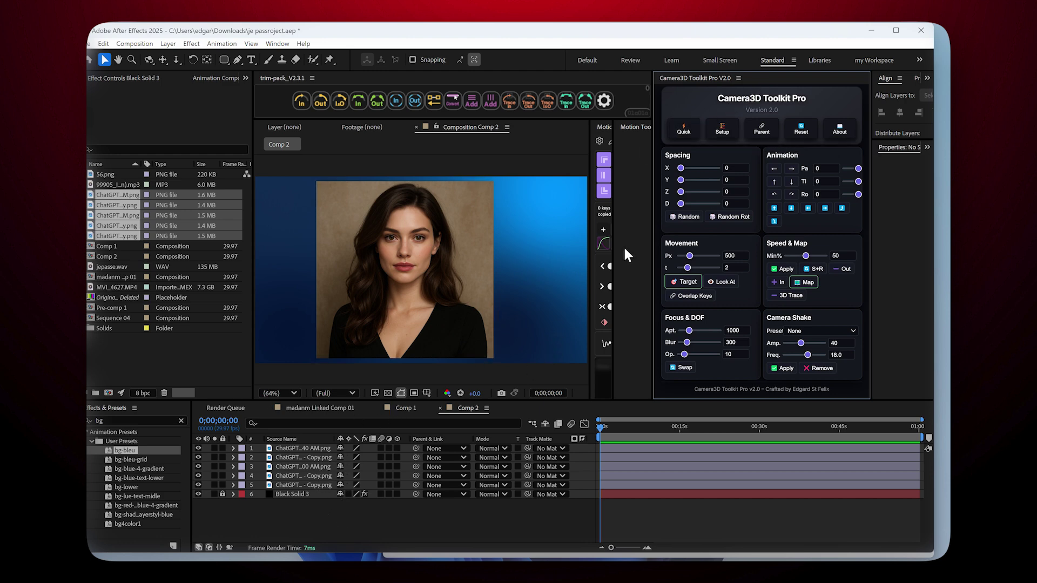
- Use Quick to create Camera 1 parented to a new Null 9 controller
{"action": "left_click", "coordinate": [682, 128]}
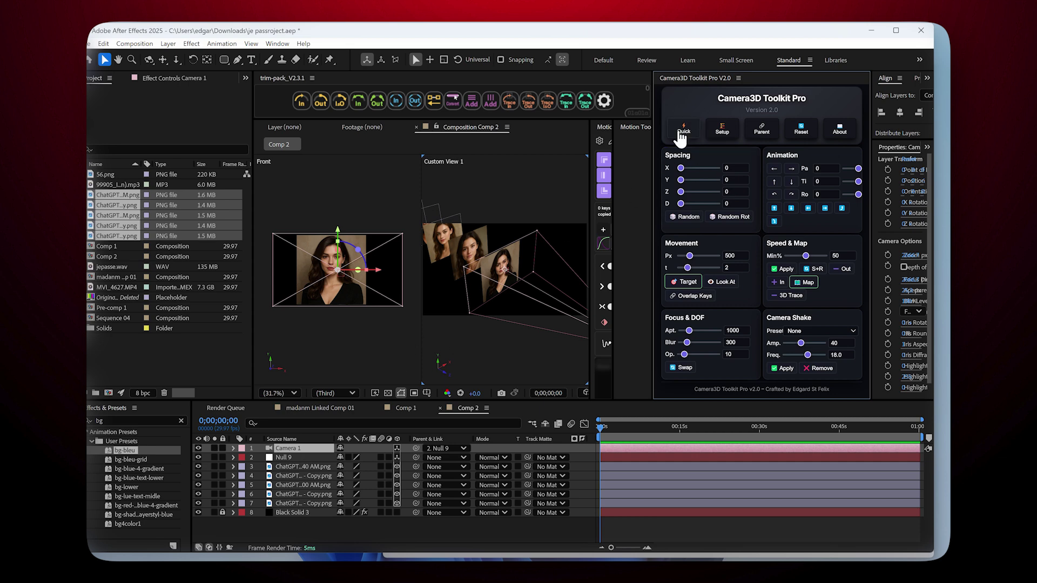
- Select the five portrait layers and stagger them in depth with Z spacing 652
{"action": "left_click_drag", "start_coordinate": [312, 525], "coordinate": [304, 468]}
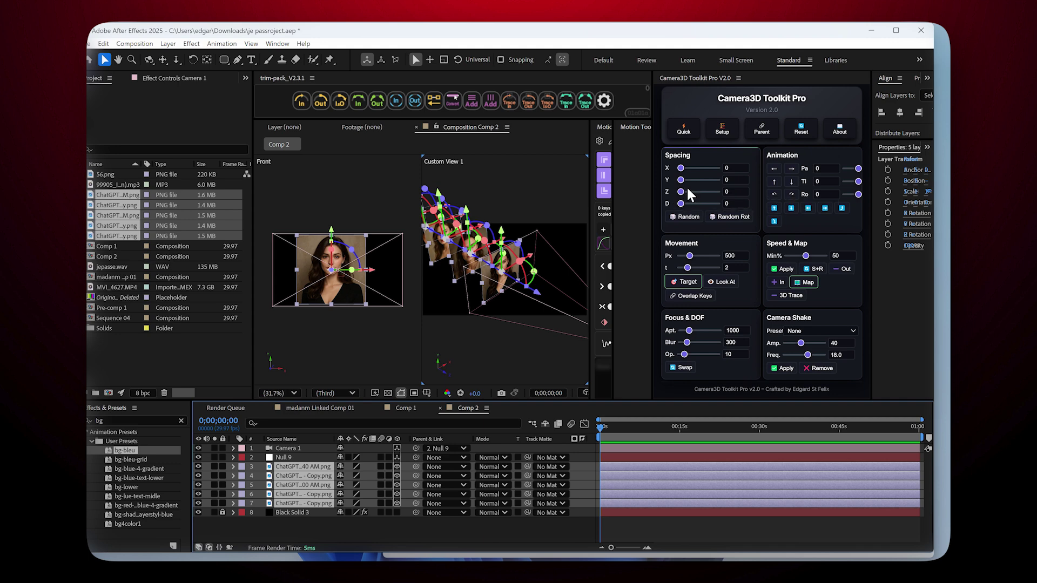
{"action": "left_click_drag", "start_coordinate": [681, 191], "coordinate": [706, 195]}
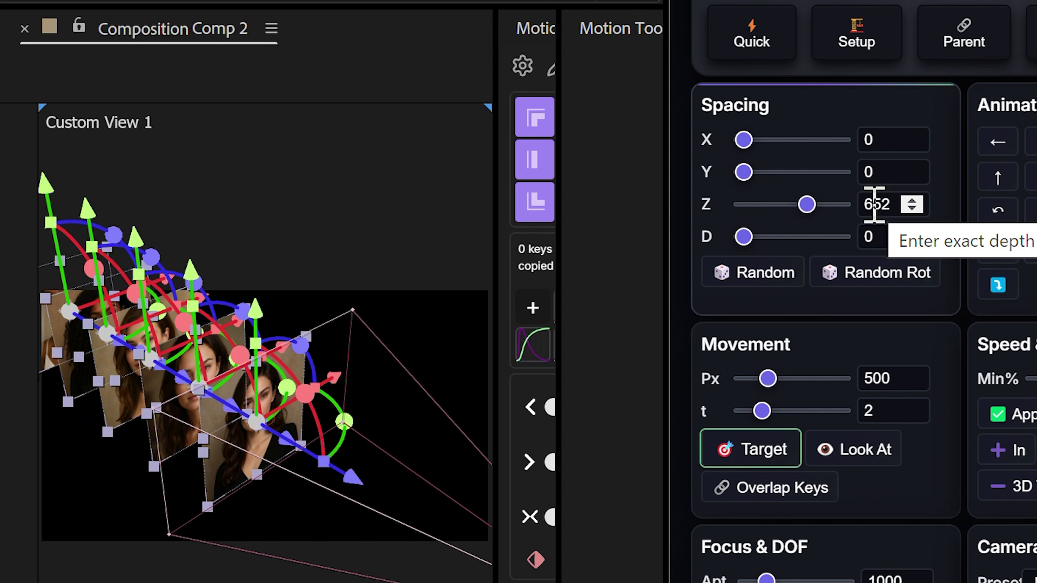
- Set the toolkit Z spacing to 500 and offset the portraits vertically with Y spacing 23
{"action": "left_click", "coordinate": [729, 191]}
{"action": "type", "text": "500"}
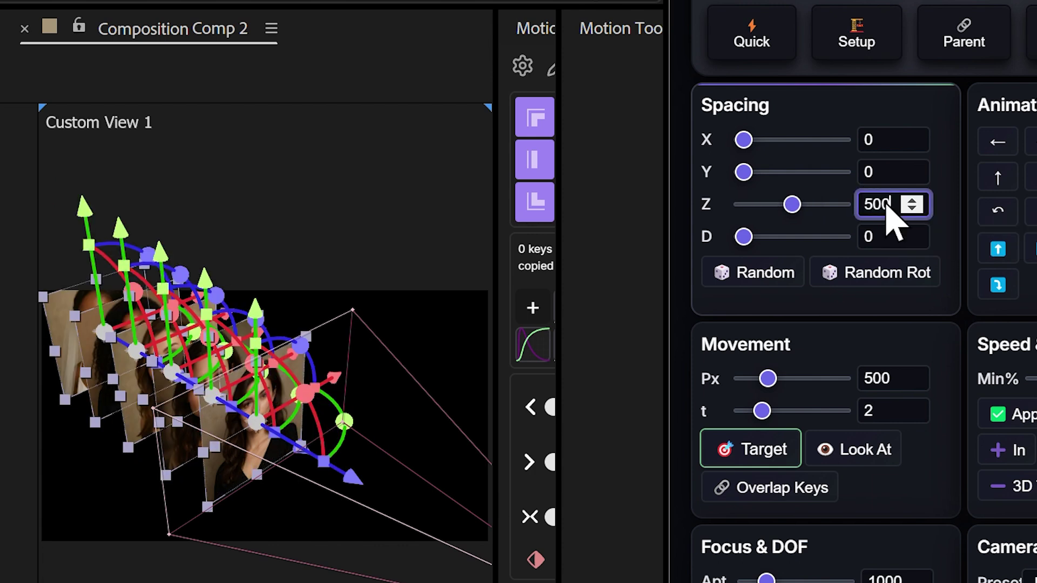
{"action": "type", "text": "0"}
{"action": "double_click", "coordinate": [875, 199]}
{"action": "type", "text": "500"}
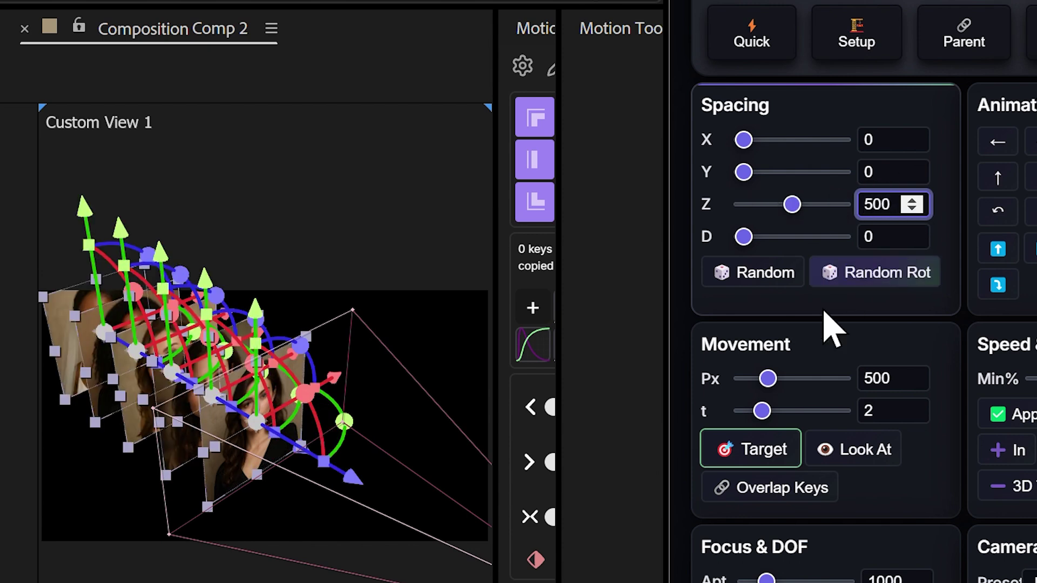
{"action": "mouse_move", "coordinate": [745, 172]}
{"action": "left_mouse_down"}
{"action": "mouse_move", "coordinate": [783, 171]}
{"action": "mouse_move", "coordinate": [746, 173]}
{"action": "left_mouse_up"}
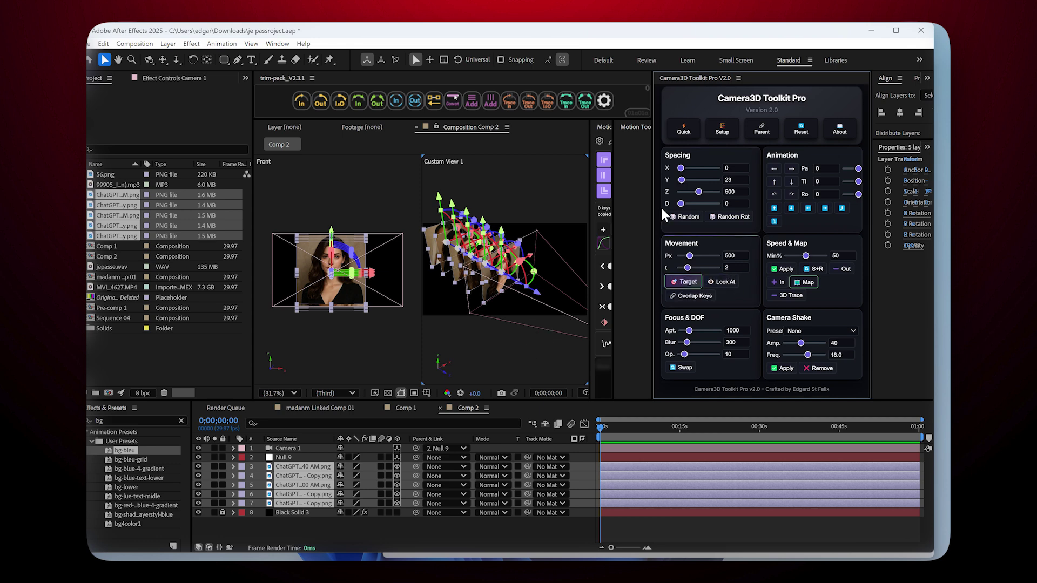
- Raise D spacing to 955 and randomize the portraits' spacing (X 220, Y 439)
{"action": "left_click", "coordinate": [683, 218]}
{"action": "left_click_drag", "start_coordinate": [680, 204], "coordinate": [715, 203]}
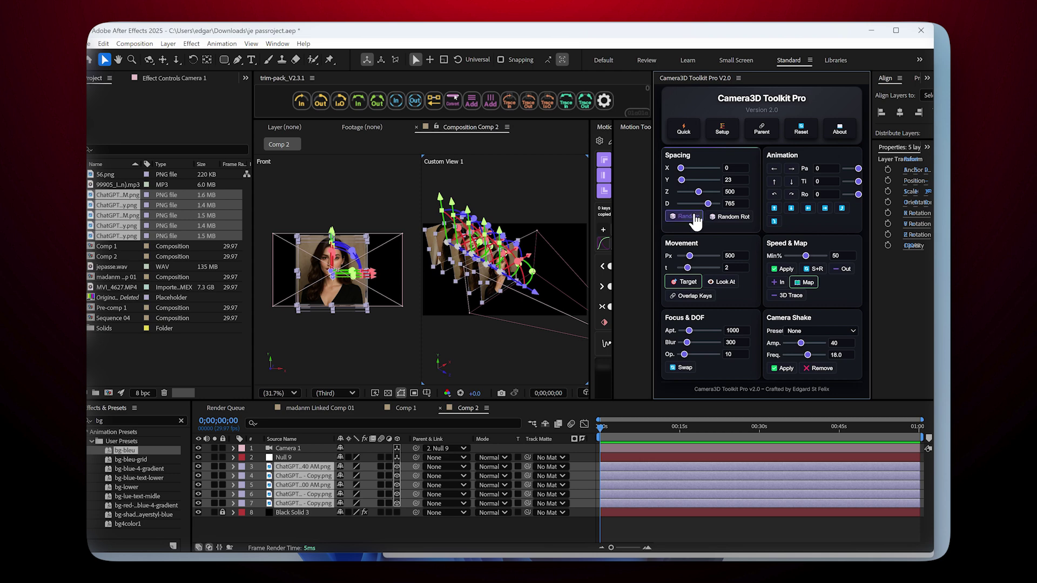
{"action": "left_click", "coordinate": [684, 217]}
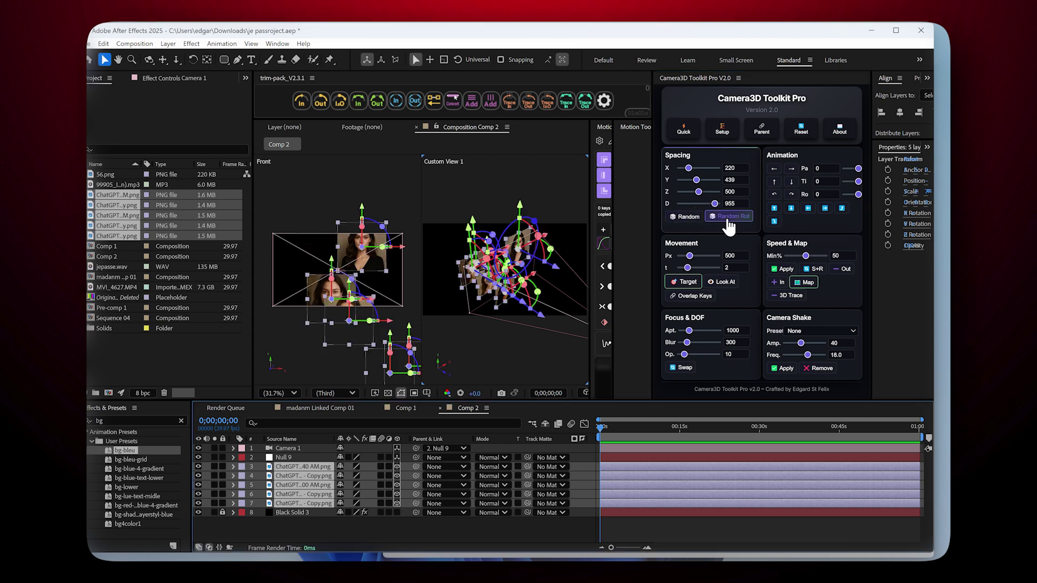
- Apply random rotations to the five selected portrait layers, then deselect all layers
{"action": "left_click", "coordinate": [724, 218]}
{"action": "left_click", "coordinate": [537, 255]}
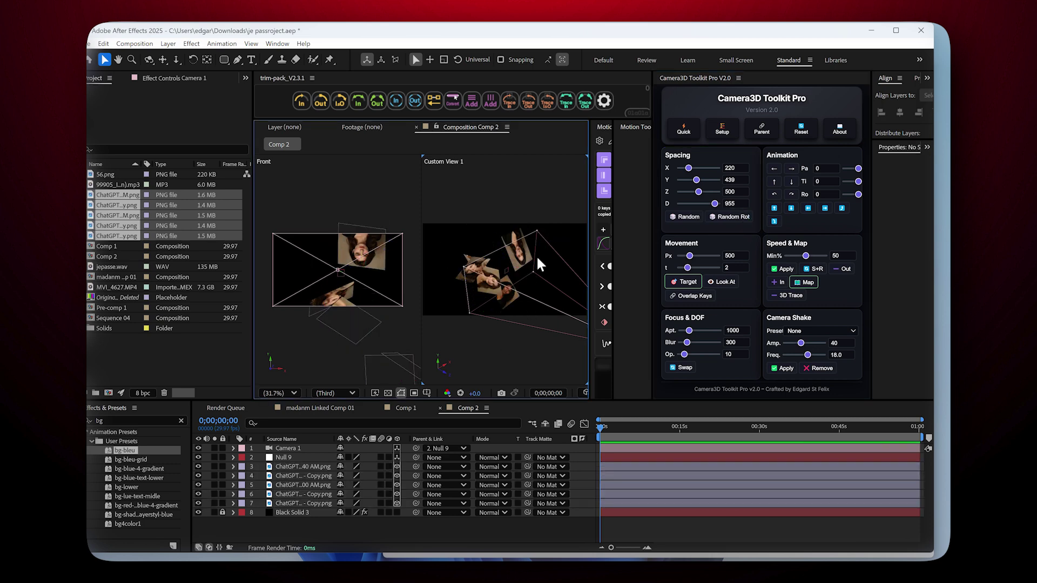
{"action": "left_click", "coordinate": [732, 216]}
{"action": "left_click", "coordinate": [598, 265]}
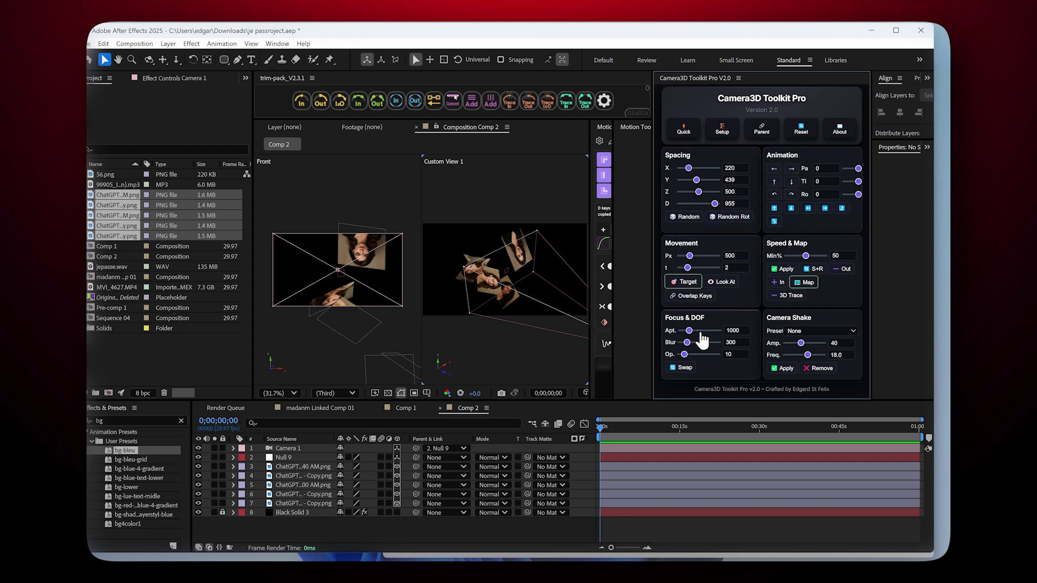
{"action": "left_click_drag", "start_coordinate": [527, 340], "coordinate": [459, 227]}
{"action": "left_click", "coordinate": [726, 218]}
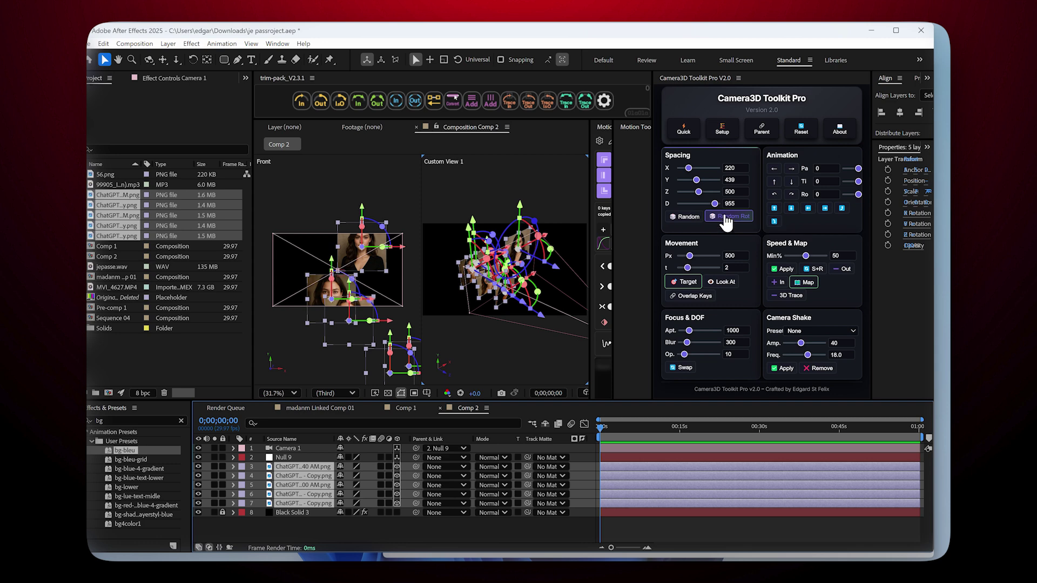
{"action": "left_click", "coordinate": [735, 221]}
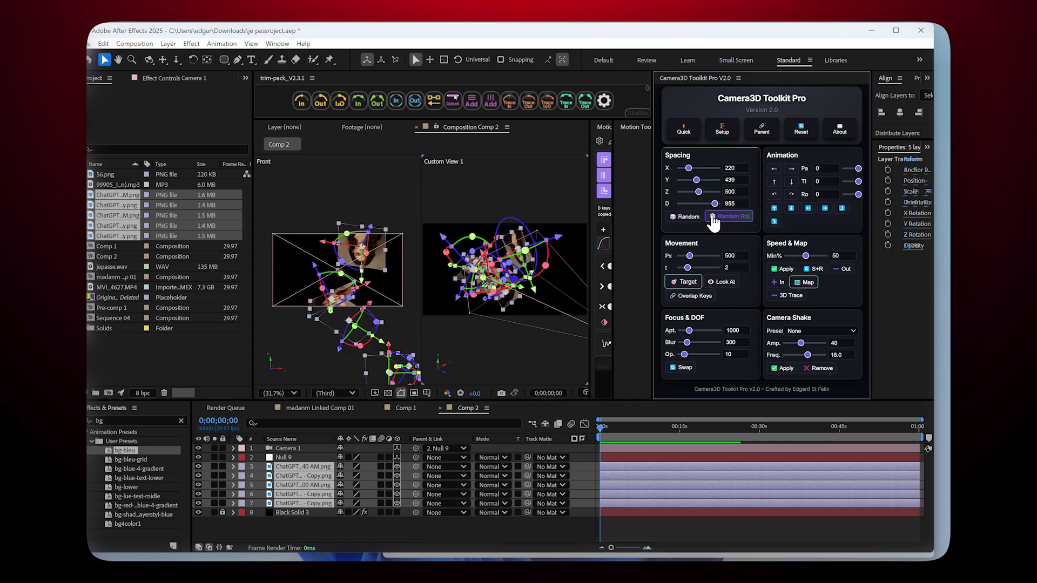
{"action": "left_click", "coordinate": [528, 300]}
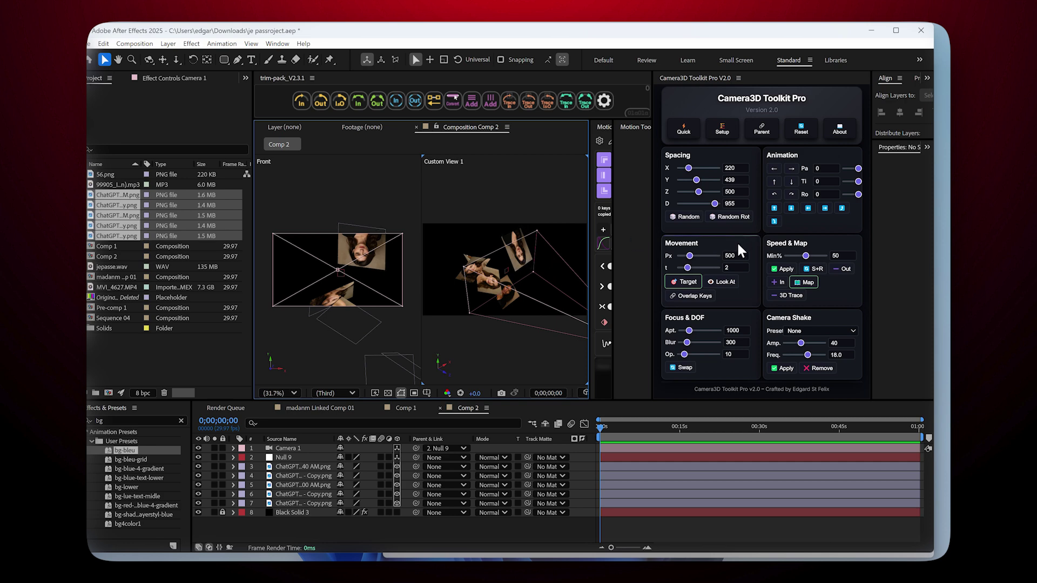
- Dismiss the select-layers alert and switch to a single Active Camera view beside a wider toolkit panel
{"action": "left_click", "coordinate": [735, 216]}
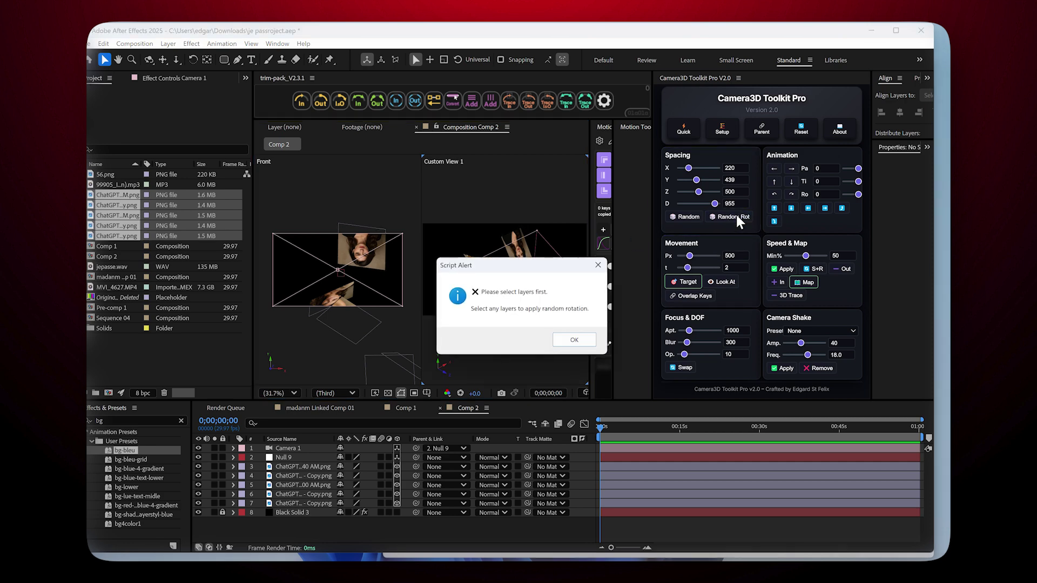
{"action": "left_click", "coordinate": [598, 266]}
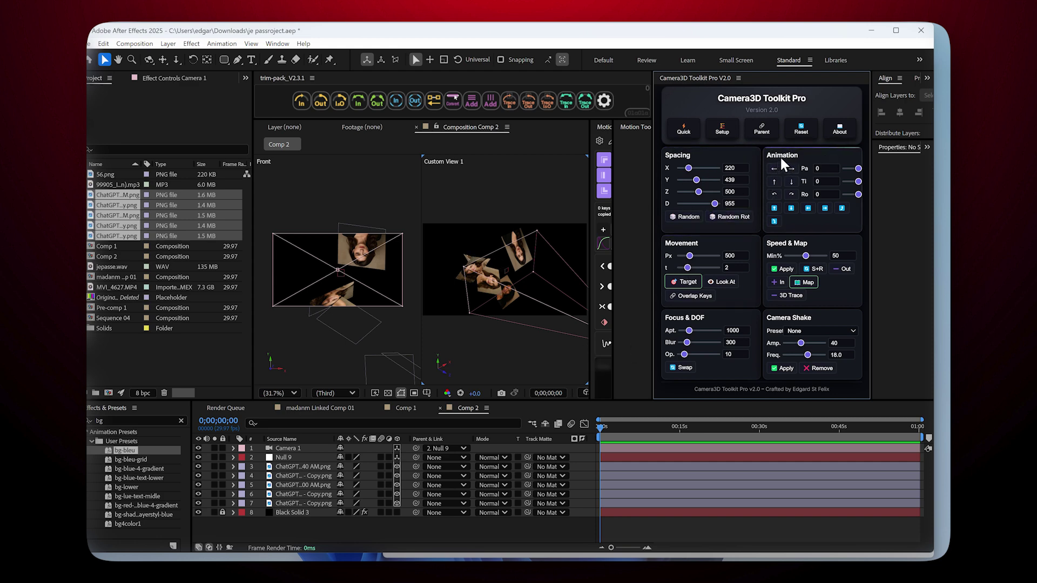
{"action": "left_click_drag", "start_coordinate": [614, 271], "coordinate": [812, 270]}
{"action": "left_click", "coordinate": [803, 393]}
{"action": "left_click_drag", "start_coordinate": [837, 236], "coordinate": [673, 228]}
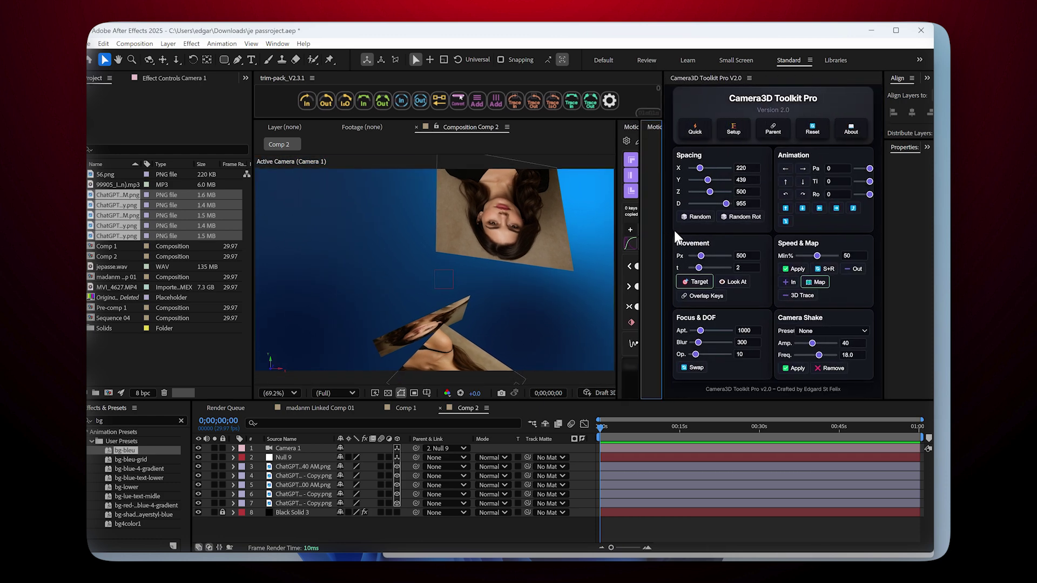
- Select the Null 9 controller layer for rotating the camera left around Y
{"action": "left_click", "coordinate": [785, 171]}
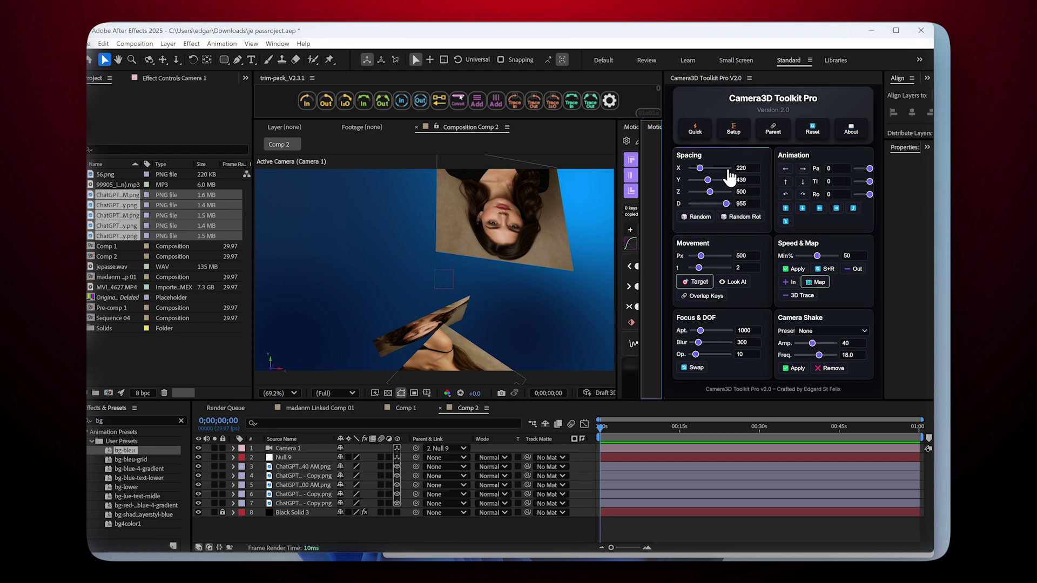
{"action": "left_click", "coordinate": [290, 458]}
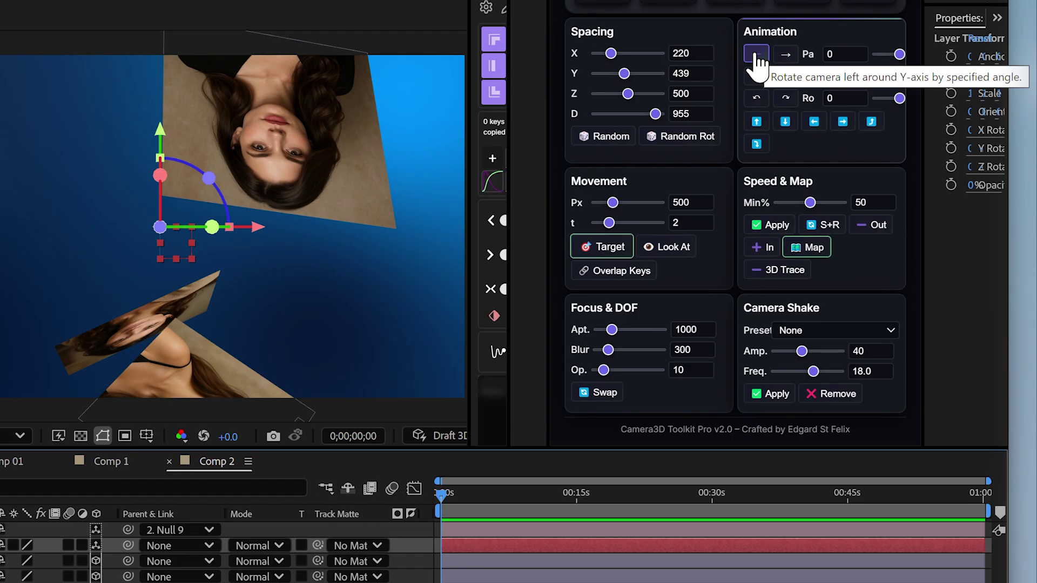
- Keyframe a leftward camera rotation on Null 9 (Orientation 0°, 330°, 0°) and lengthen duration t
{"action": "left_click", "coordinate": [471, 174]}
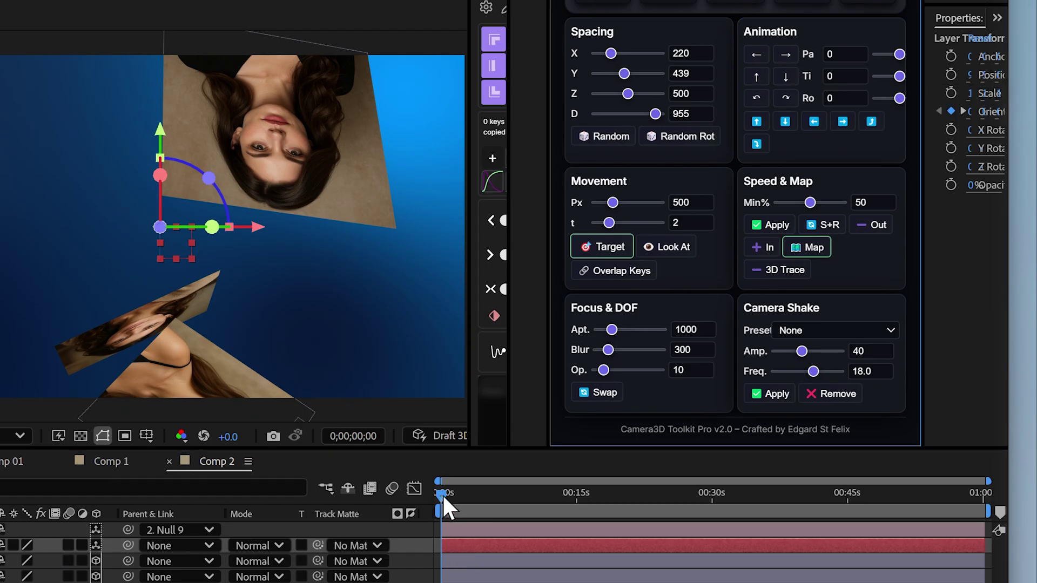
{"action": "mouse_move", "coordinate": [462, 490]}
{"action": "left_mouse_down"}
{"action": "mouse_move", "coordinate": [440, 489]}
{"action": "mouse_move", "coordinate": [463, 492]}
{"action": "left_mouse_up"}
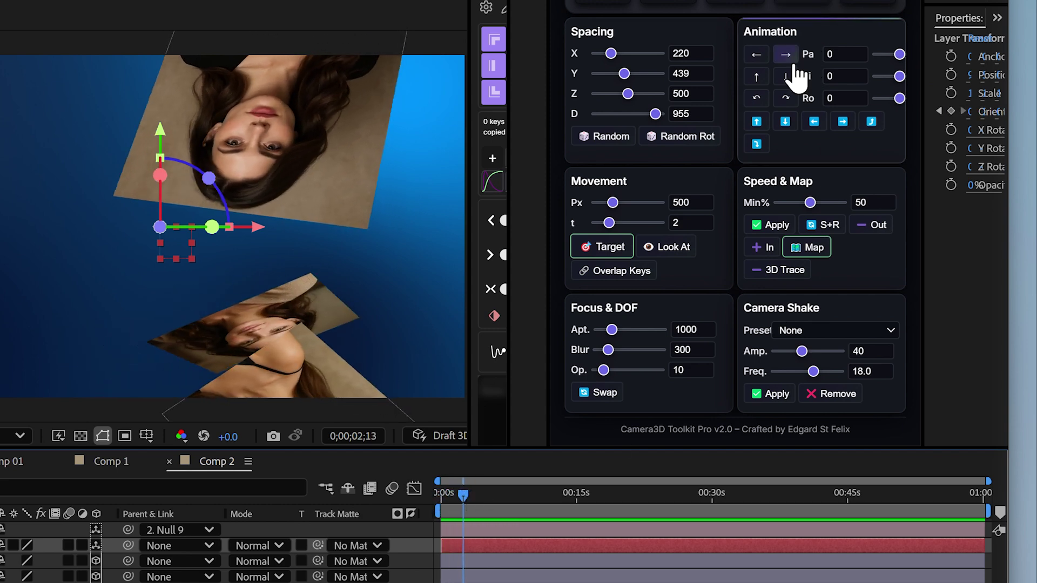
{"action": "key", "text": "u"}
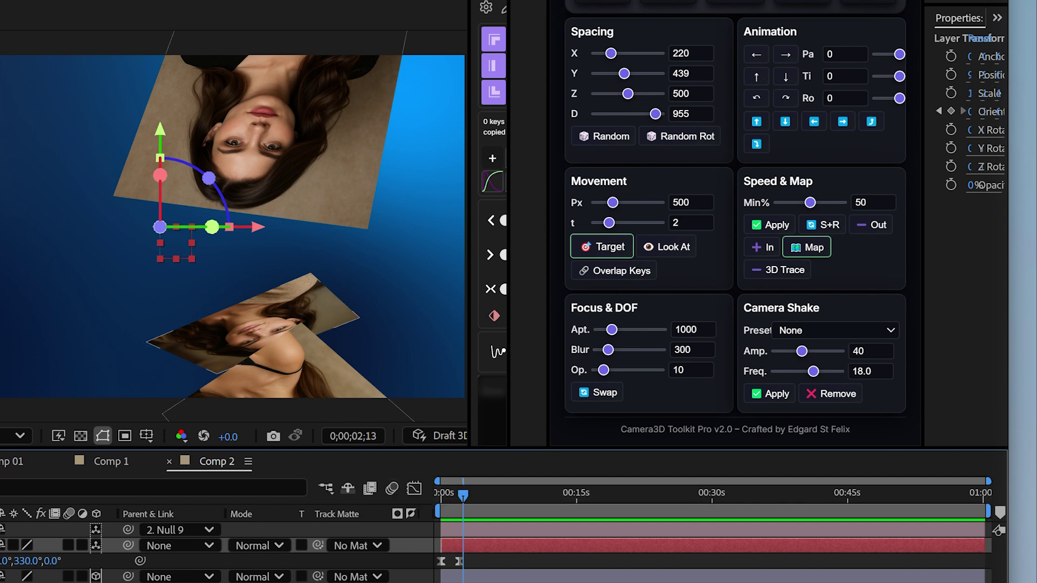
{"action": "scroll", "coordinate": [535, 510], "scroll_direction": "up", "scroll_amount": 3}
{"action": "left_click_drag", "start_coordinate": [530, 496], "coordinate": [515, 472]}
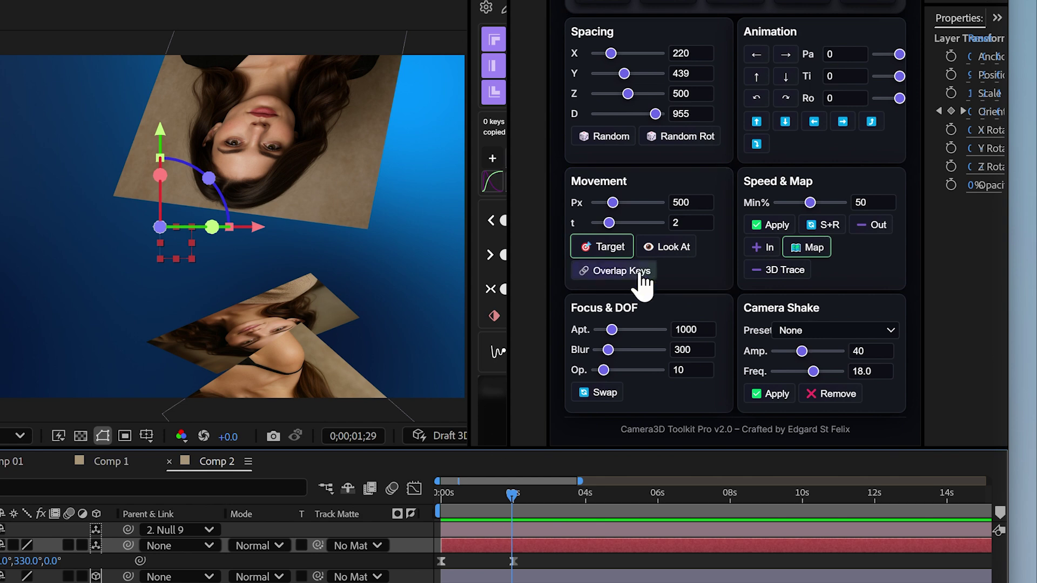
{"action": "left_click_drag", "start_coordinate": [610, 222], "coordinate": [618, 222]}
- Set movement duration t to 4 and keyframe a pan of 90 at the two-second mark
{"action": "left_click", "coordinate": [684, 223]}
{"action": "type", "text": "4"}
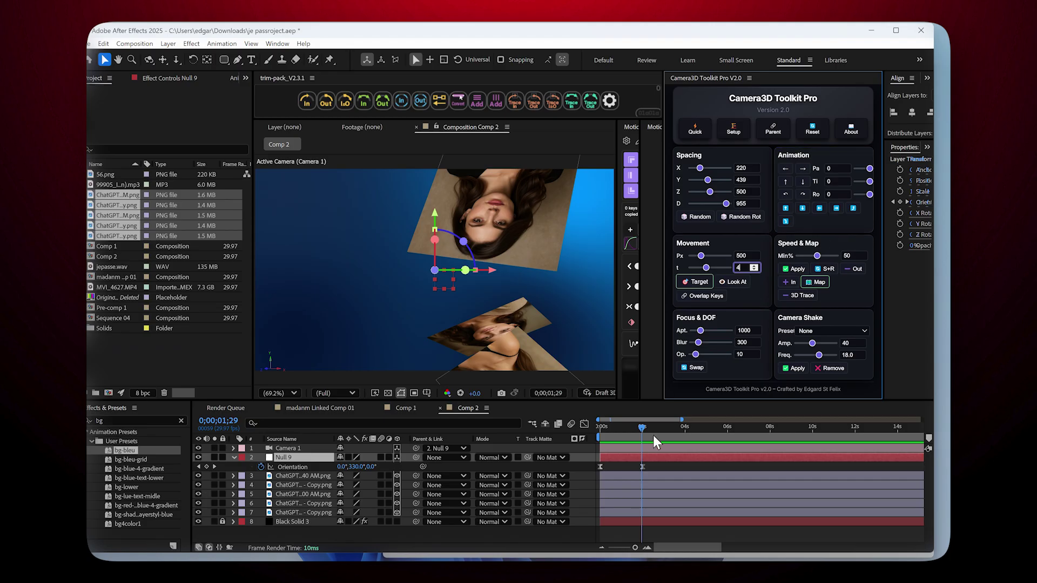
{"action": "left_click", "coordinate": [641, 427]}
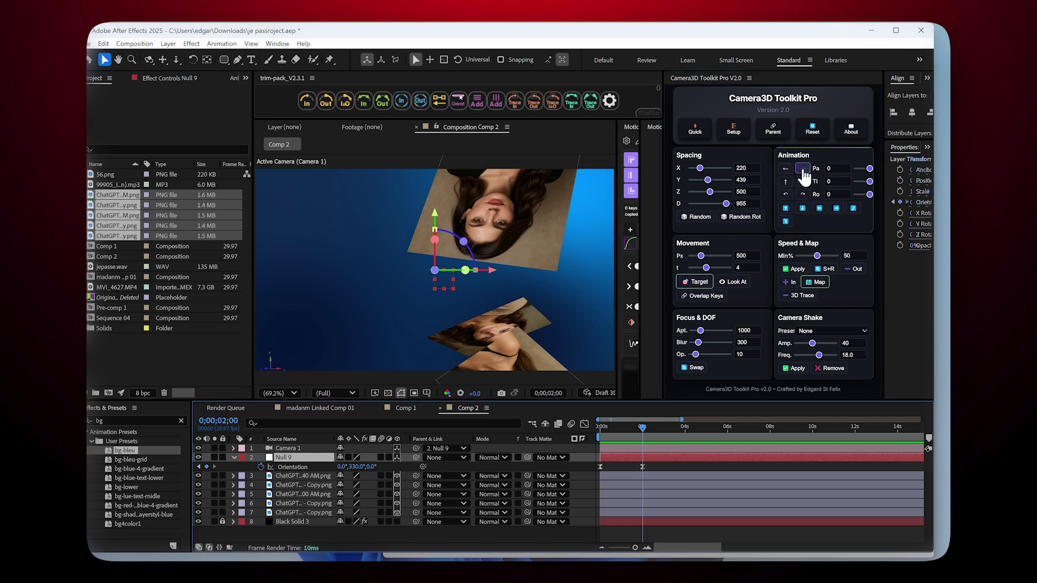
{"action": "left_click", "coordinate": [834, 168]}
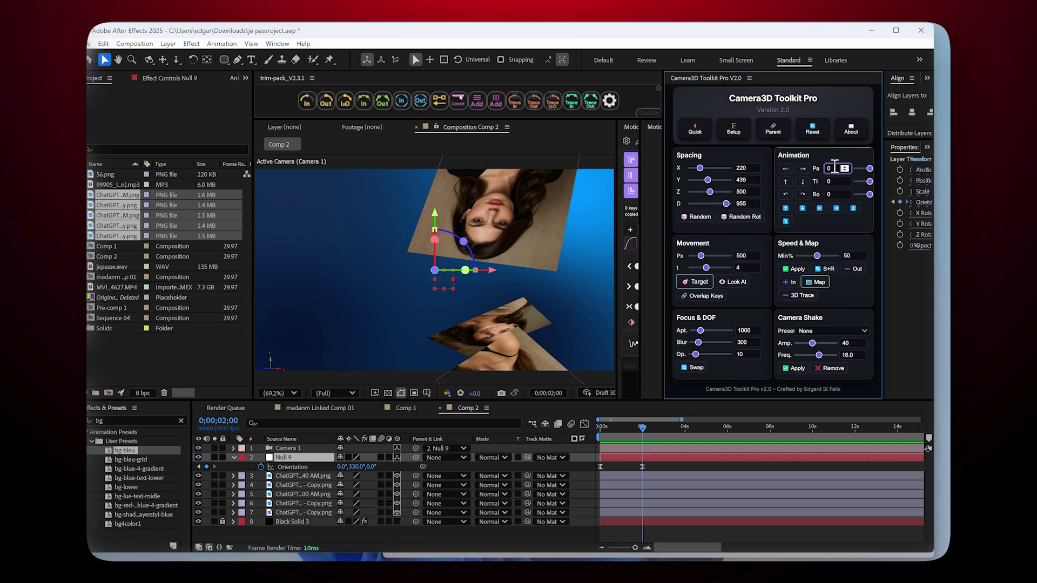
{"action": "type", "text": "90"}
{"action": "key", "text": "Return"}
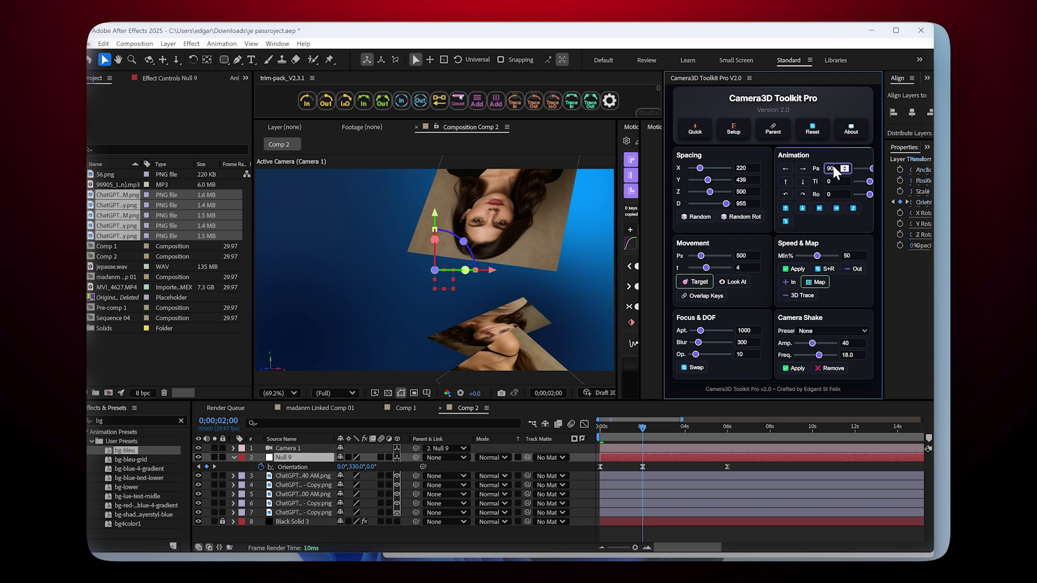
- Add a tilt of 17 near five seconds and a pan of -149 near ten seconds, then preview
{"action": "left_click_drag", "start_coordinate": [656, 426], "coordinate": [733, 442]}
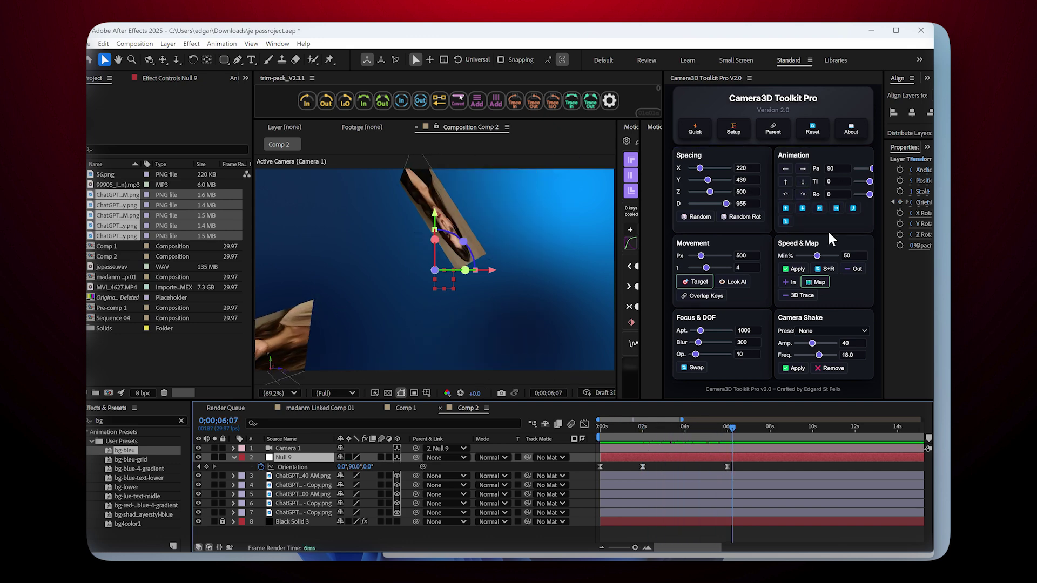
{"action": "left_click", "coordinate": [845, 179]}
{"action": "left_click_drag", "start_coordinate": [732, 430], "coordinate": [830, 446]}
{"action": "left_click_drag", "start_coordinate": [872, 170], "coordinate": [864, 166]}
{"action": "key", "text": "space"}
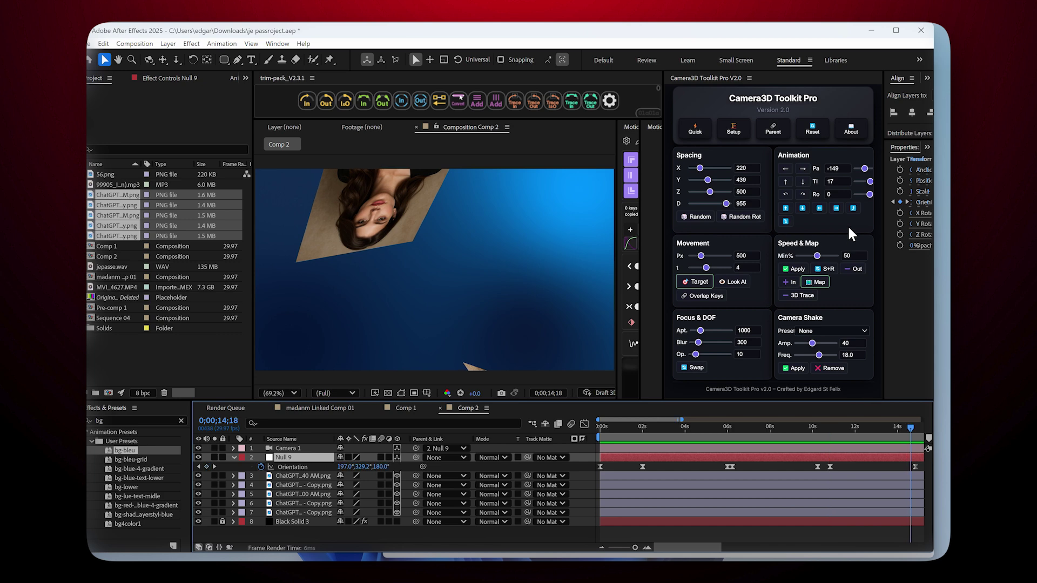
- Delete Null 9's Orientation keyframes and remove the camera, null and image layers
{"action": "key", "text": "Home"}
{"action": "left_click", "coordinate": [919, 466]}
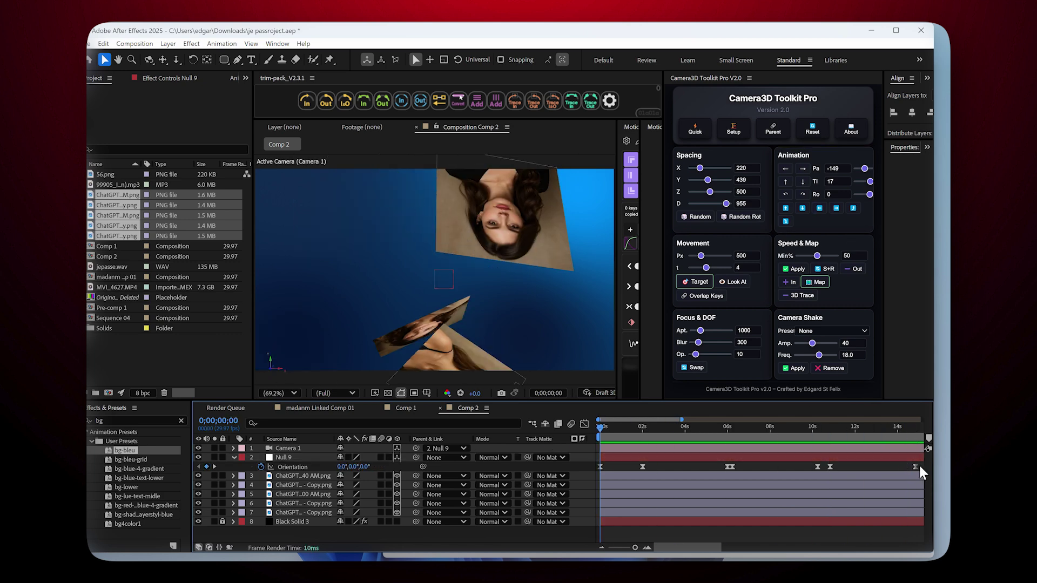
{"action": "left_click_drag", "start_coordinate": [919, 465], "coordinate": [614, 475]}
{"action": "key", "text": "Delete"}
{"action": "left_click_drag", "start_coordinate": [332, 536], "coordinate": [326, 456]}
{"action": "key", "text": "Delete"}
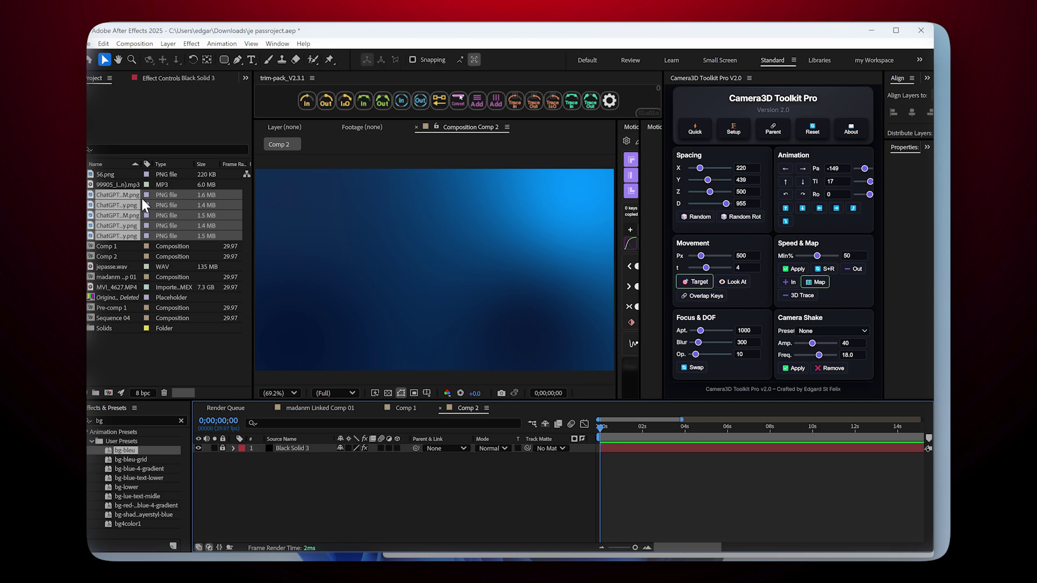
- Add the five portrait PNGs to Comp 2 and build a Quick camera rig around them
{"action": "left_click_drag", "start_coordinate": [109, 215], "coordinate": [409, 272]}
{"action": "left_click", "coordinate": [696, 128]}
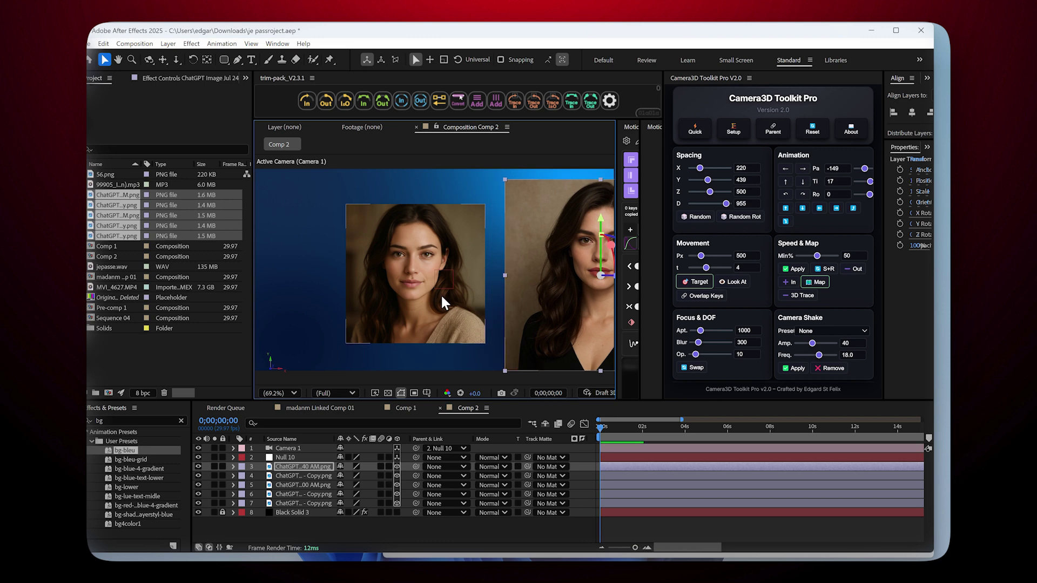
{"action": "left_click", "coordinate": [444, 313]}
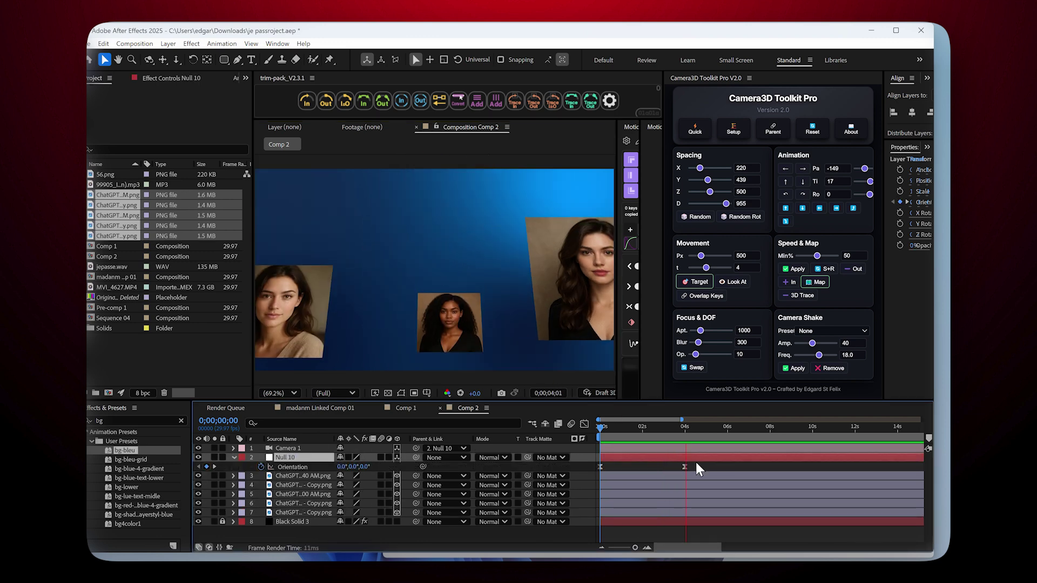
- Inspect Null 10's two Orientation keyframes in the Graph Editor speed graph
{"action": "left_click", "coordinate": [695, 460]}
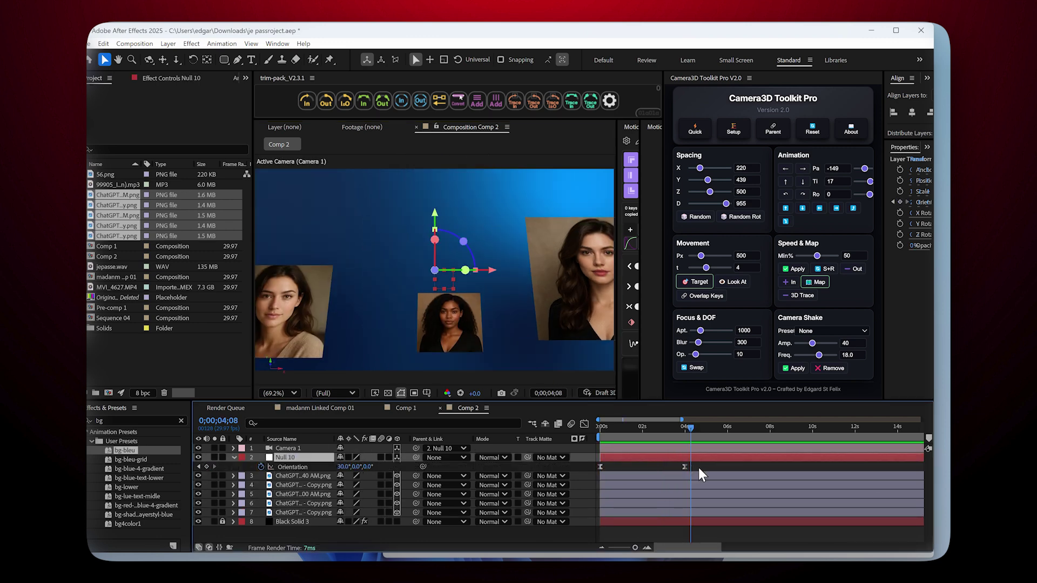
{"action": "key", "text": "u"}
{"action": "left_click_drag", "start_coordinate": [698, 466], "coordinate": [594, 464]}
{"action": "left_click", "coordinate": [584, 424]}
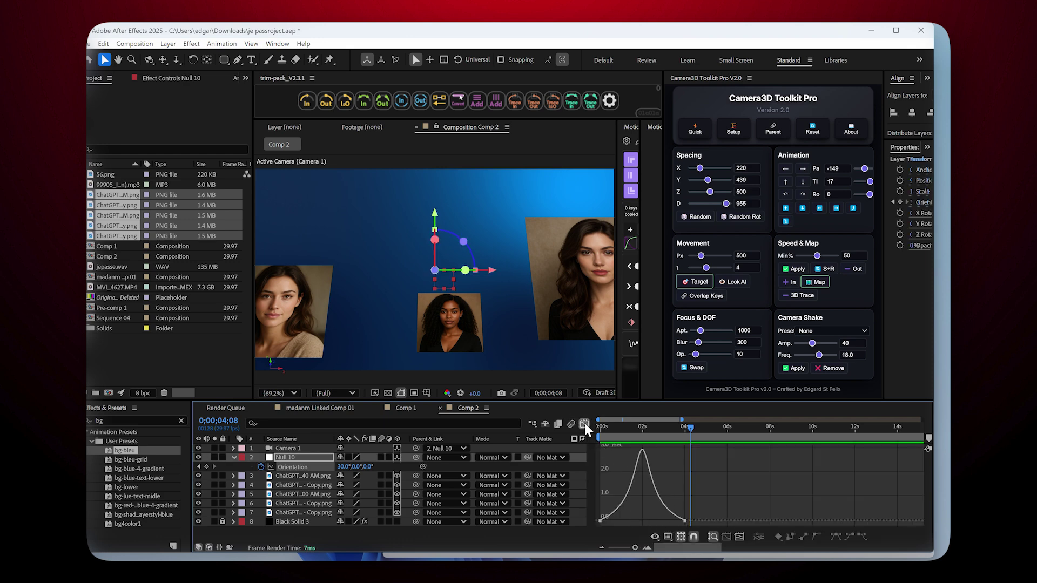
{"action": "left_click", "coordinate": [584, 424]}
- Try a roll of 40 on the rig, then undo the added Orientation keyframes
{"action": "left_click_drag", "start_coordinate": [686, 427], "coordinate": [694, 428]}
{"action": "left_click", "coordinate": [835, 194]}
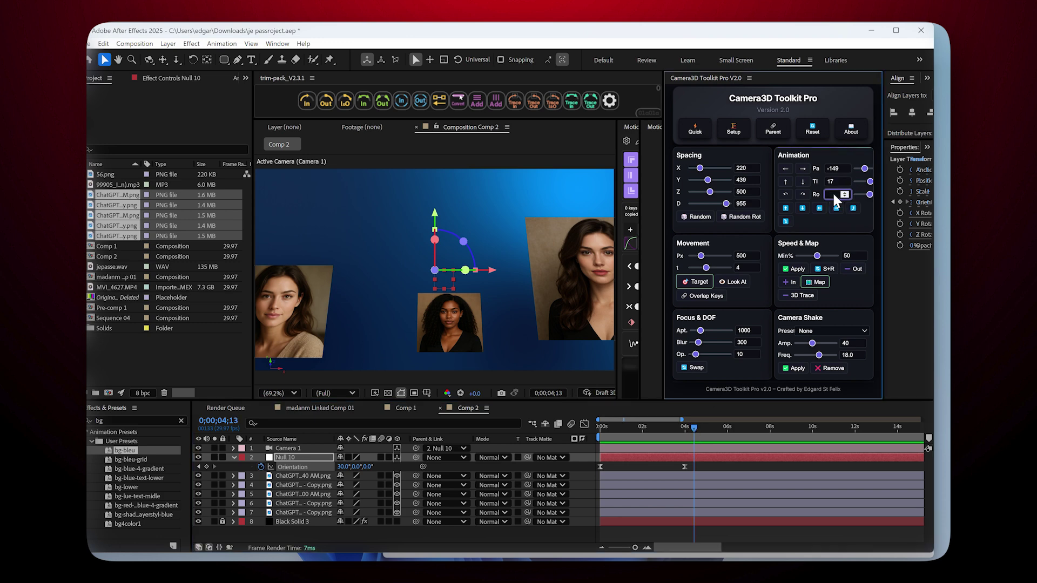
{"action": "type", "text": "40"}
{"action": "key", "text": "Return"}
{"action": "mouse_move", "coordinate": [697, 425]}
{"action": "left_mouse_down"}
{"action": "mouse_move", "coordinate": [756, 441]}
{"action": "mouse_move", "coordinate": [701, 423]}
{"action": "mouse_move", "coordinate": [773, 431]}
{"action": "mouse_move", "coordinate": [692, 421]}
{"action": "left_mouse_up"}
{"action": "key", "text": "ctrl+z"}
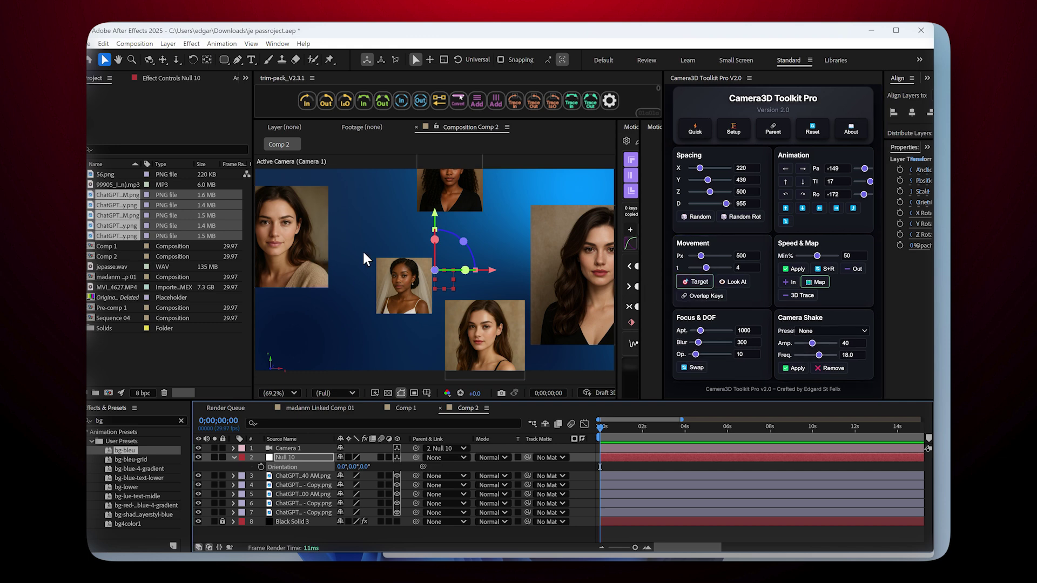
- Aim the camera rig at the left portrait and reveal Null 10's Position keyframes
{"action": "left_click", "coordinate": [353, 364]}
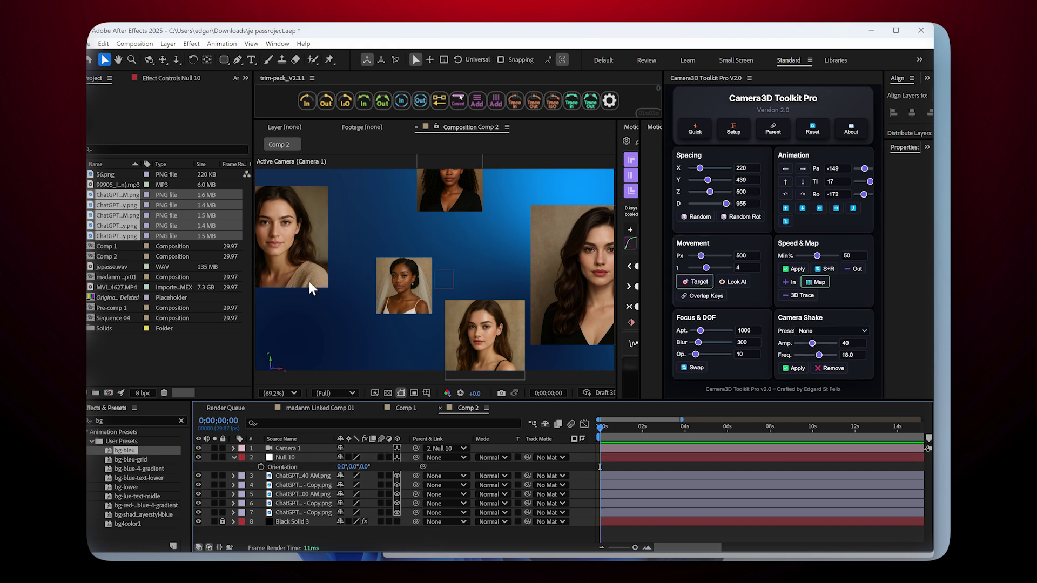
{"action": "left_click", "coordinate": [290, 238]}
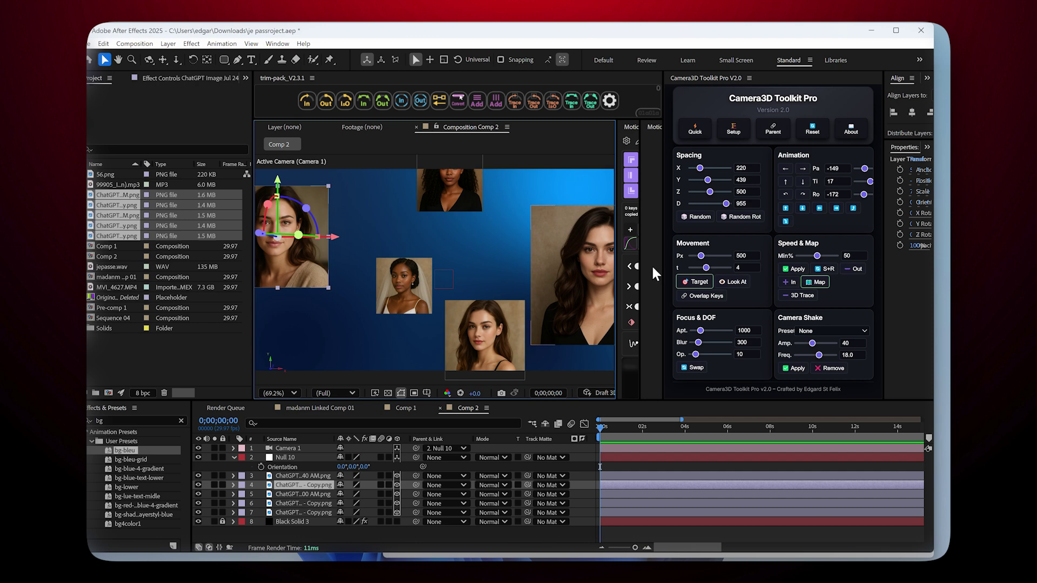
{"action": "left_click", "coordinate": [696, 283]}
{"action": "left_click_drag", "start_coordinate": [599, 428], "coordinate": [690, 443]}
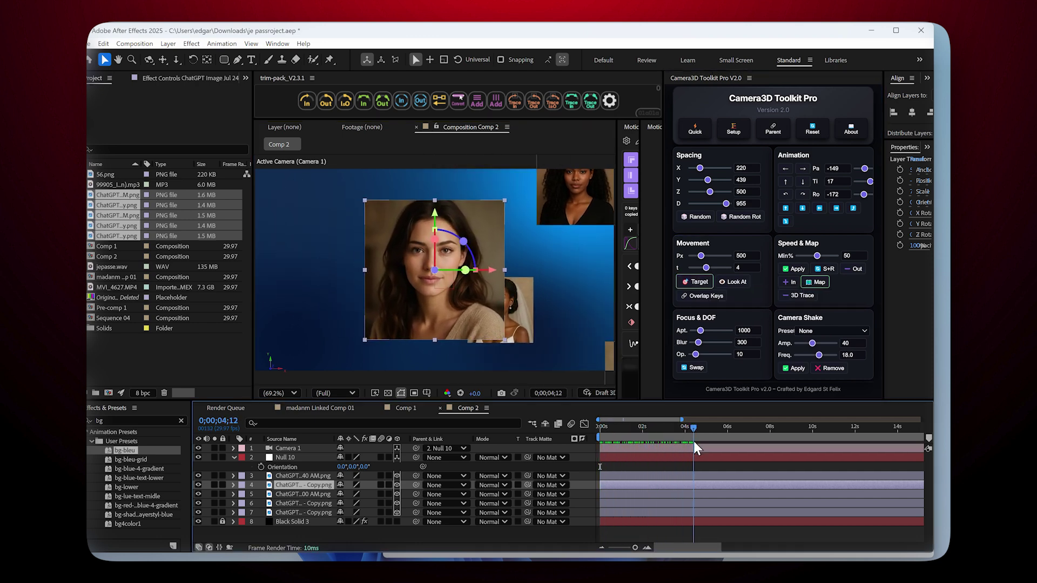
{"action": "left_click", "coordinate": [635, 459]}
{"action": "key", "text": "p"}
{"action": "left_click_drag", "start_coordinate": [688, 429], "coordinate": [683, 430]}
{"action": "key", "text": "Page_Down"}
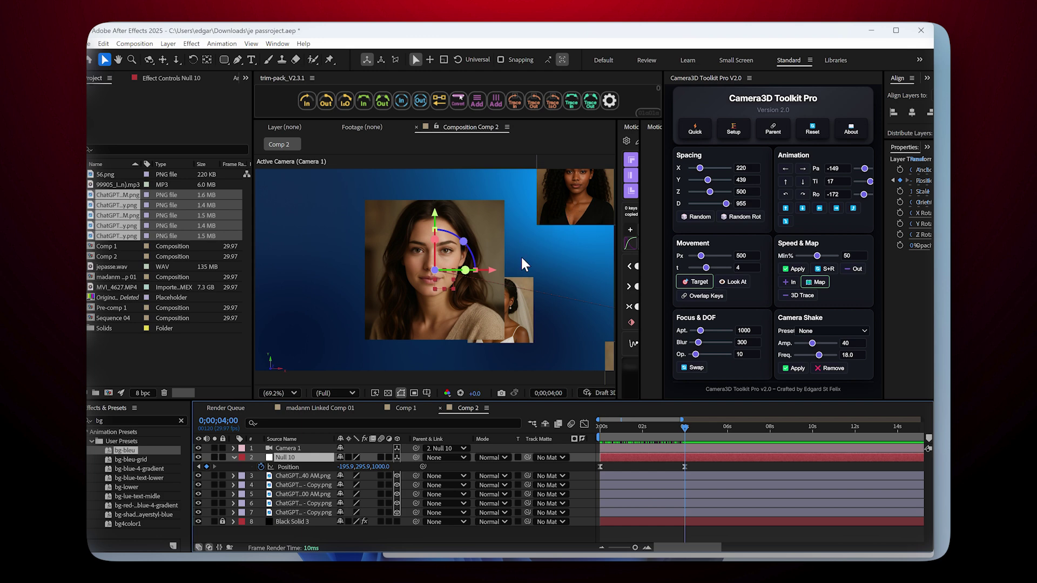
- Target the top-right portrait with the camera and preview the move
{"action": "left_click", "coordinate": [577, 196]}
{"action": "left_click", "coordinate": [697, 281]}
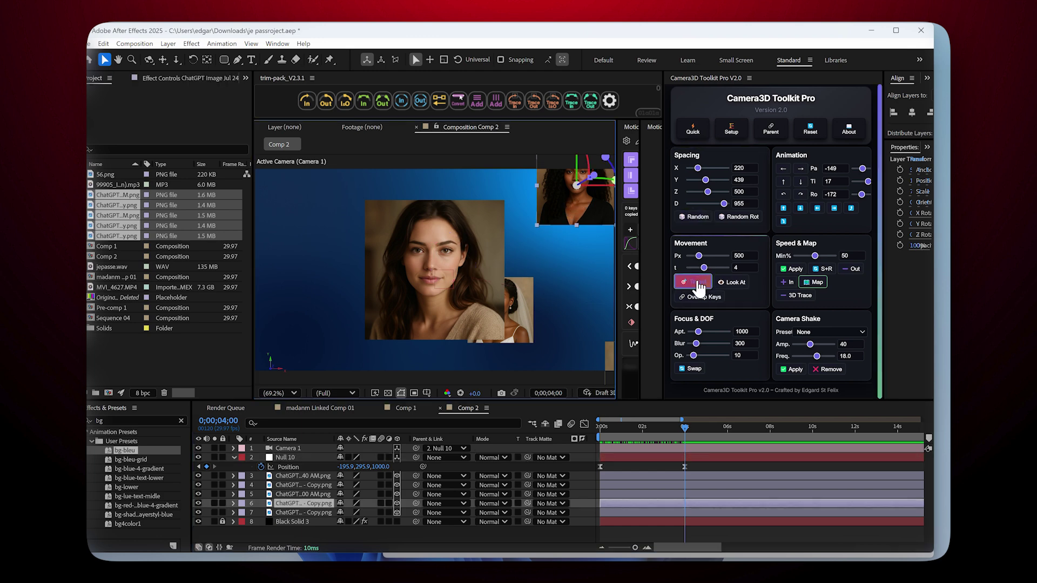
{"action": "key", "text": "space"}
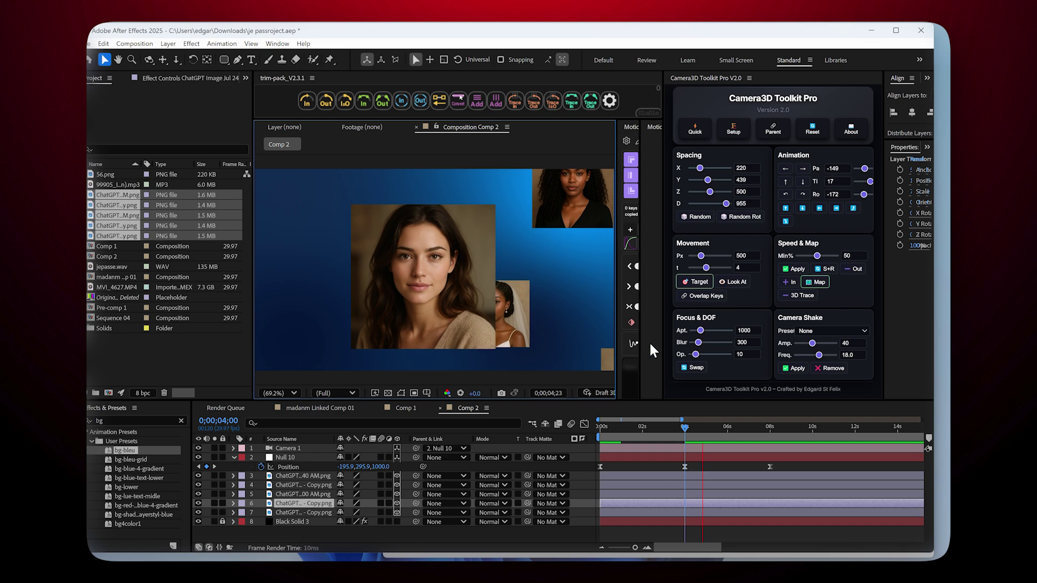
{"action": "key", "text": "space"}
- At about 8 seconds, aim the camera at the next portrait and preview
{"action": "left_click", "coordinate": [770, 427]}
{"action": "left_click", "coordinate": [298, 512]}
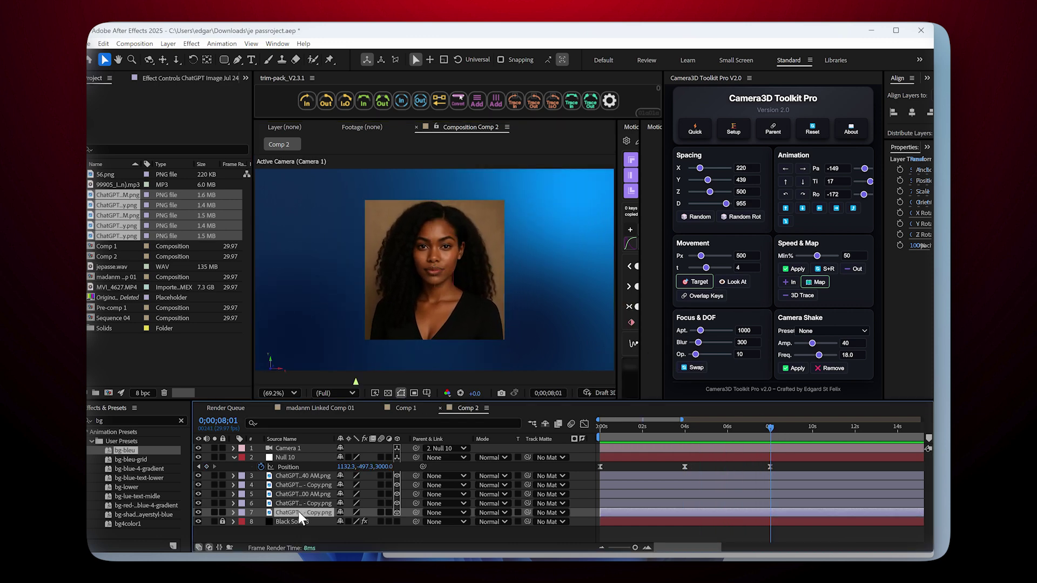
{"action": "left_click", "coordinate": [697, 281]}
{"action": "key", "text": "space"}
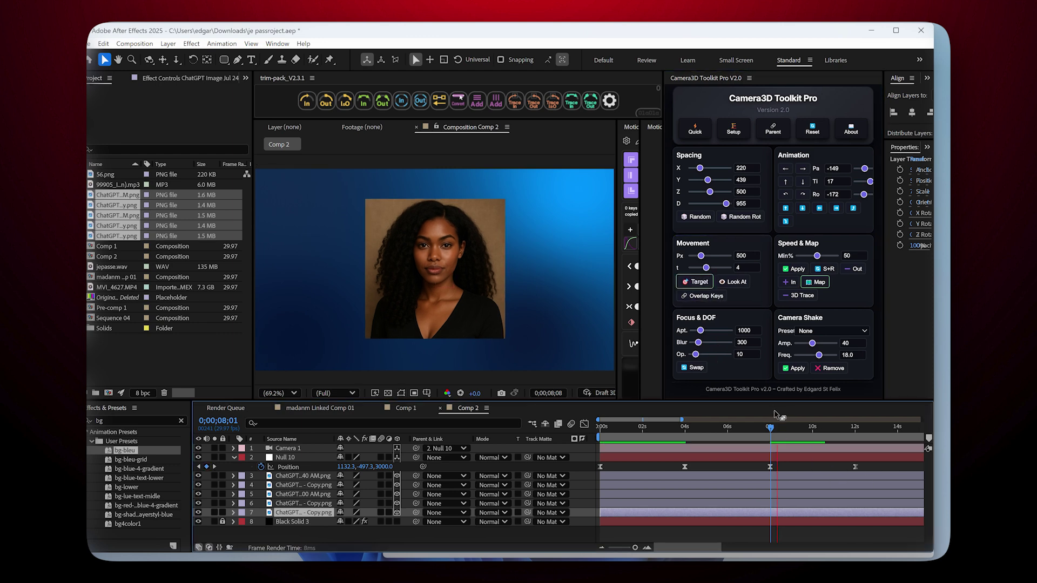
{"action": "left_click", "coordinate": [862, 428]}
- Play the whole portrait-to-portrait camera animation from the start
{"action": "left_click_drag", "start_coordinate": [863, 429], "coordinate": [563, 427]}
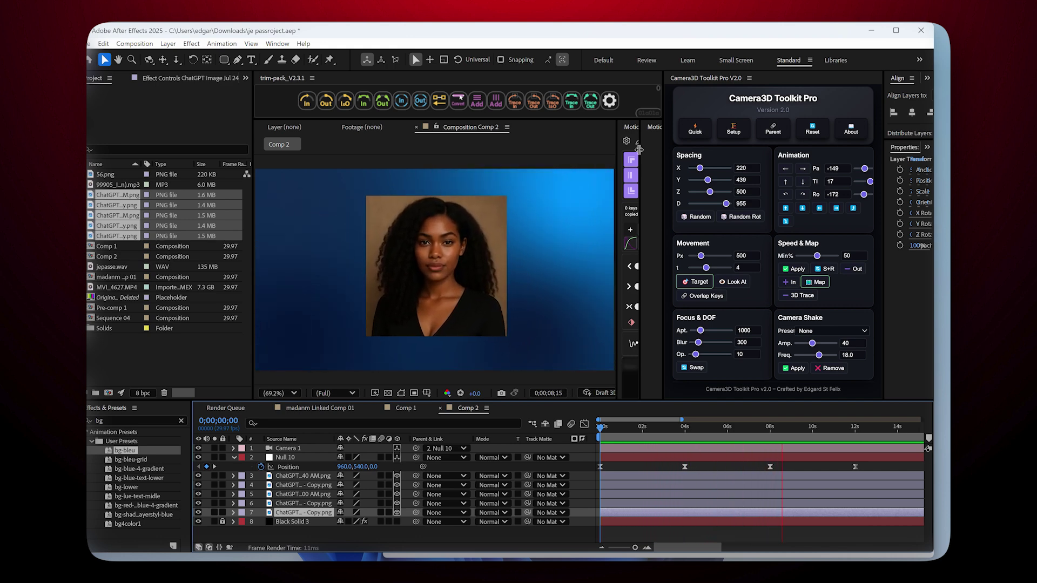
{"action": "key", "text": "space"}
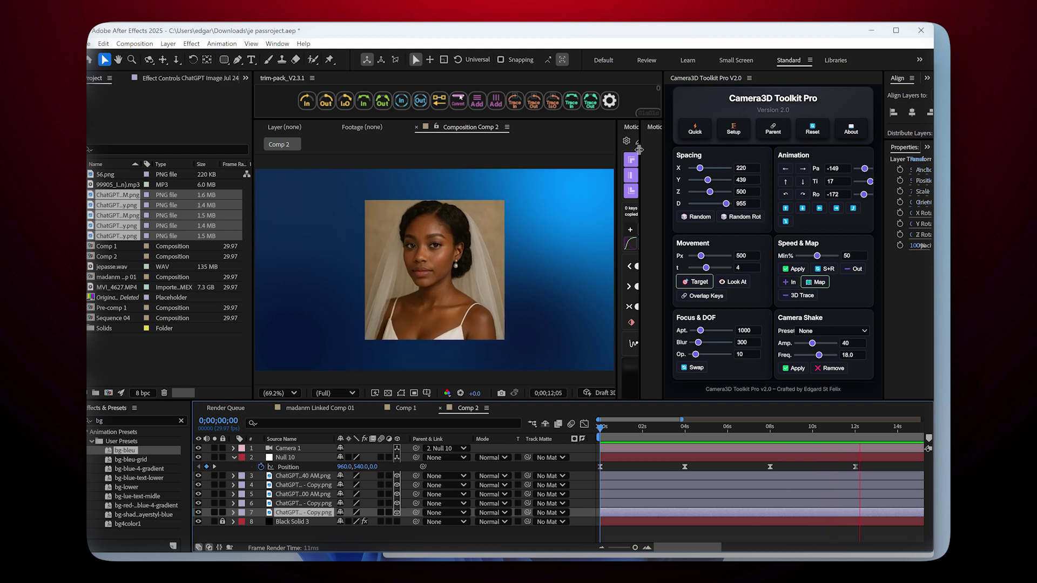
{"action": "left_click_drag", "start_coordinate": [841, 429], "coordinate": [591, 432]}
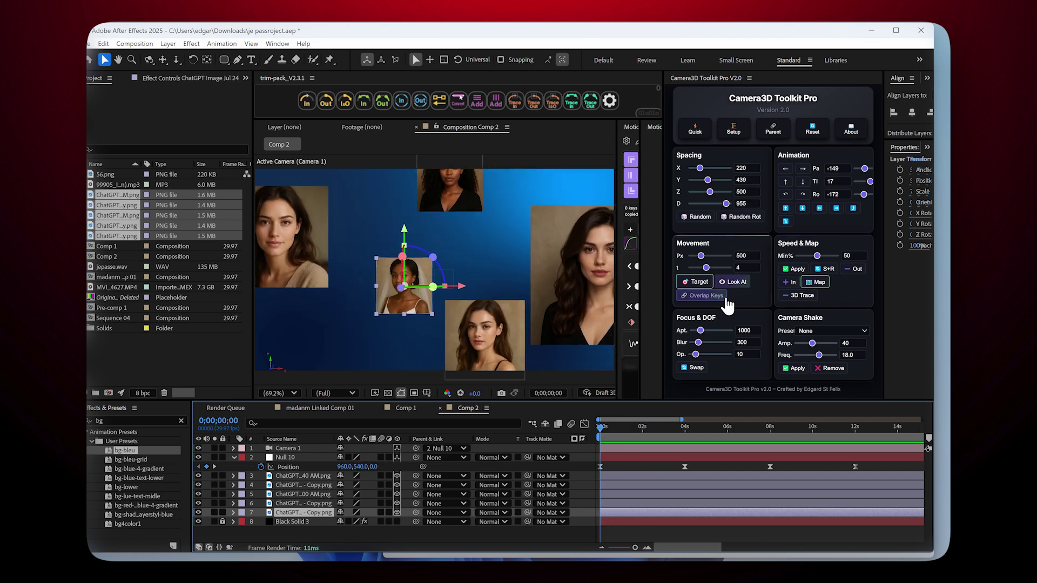
{"action": "key", "text": "space"}
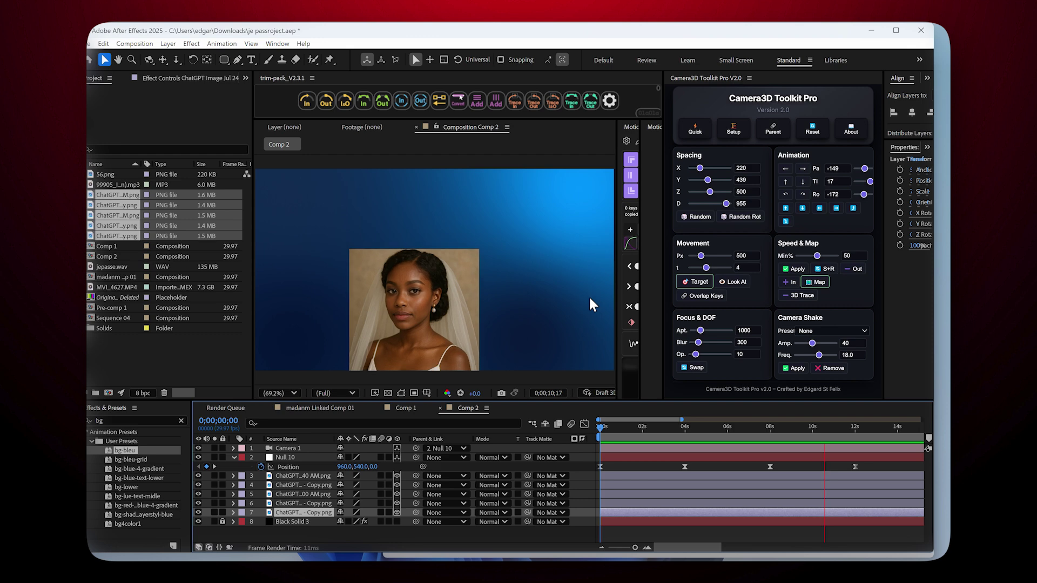
{"action": "key", "text": "space"}
- Scrub to the close-ups, return to frame 0, and collapse Null 10
{"action": "left_click", "coordinate": [715, 426]}
{"action": "key", "text": "Home"}
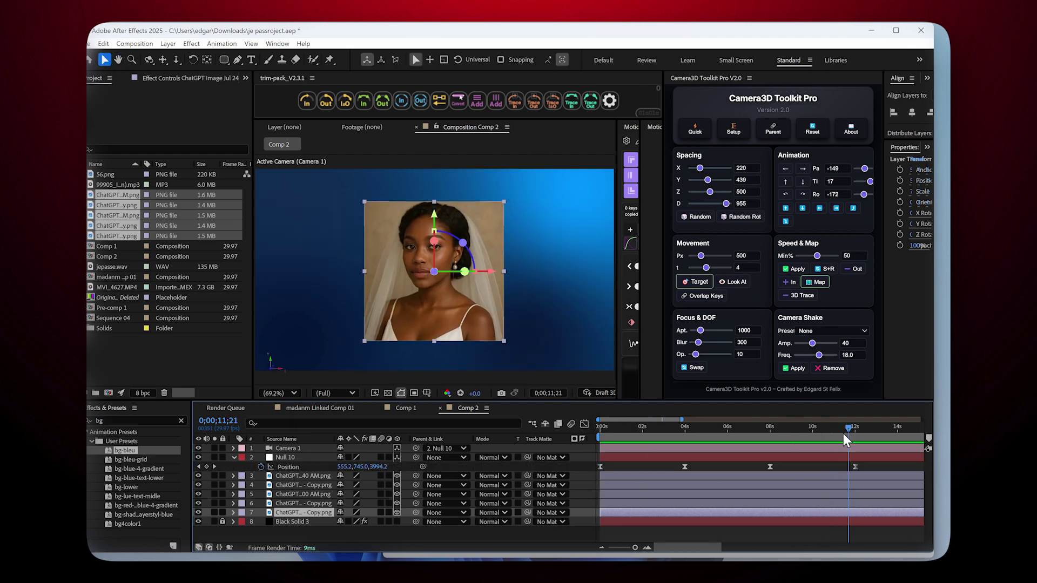
{"action": "left_click_drag", "start_coordinate": [844, 434], "coordinate": [831, 429]}
{"action": "key", "text": "Home"}
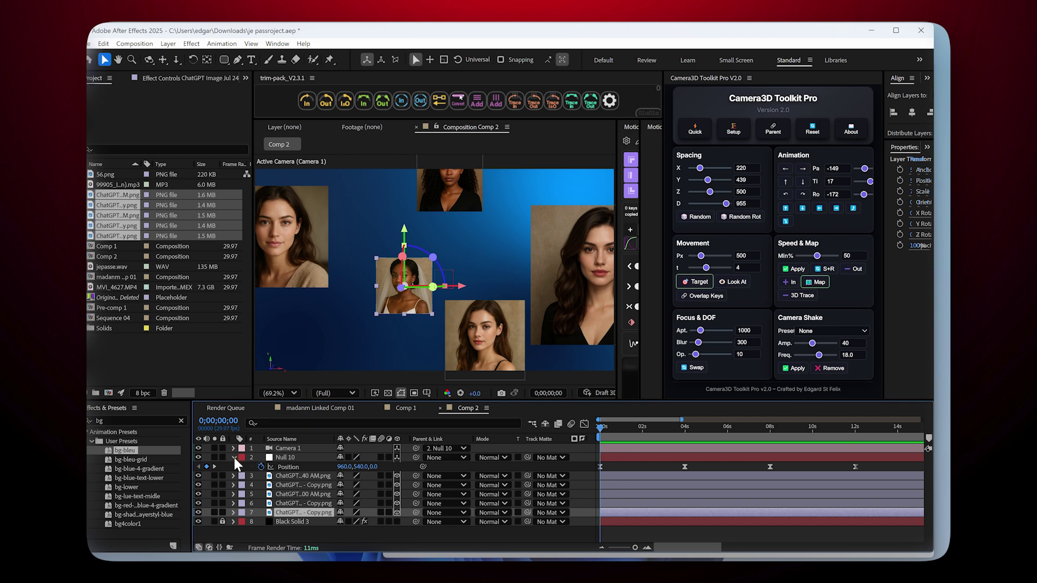
{"action": "left_click", "coordinate": [233, 458]}
- Apply Overlap Keys to Null 10, creating a chain of staggered nulls
{"action": "left_click", "coordinate": [609, 457]}
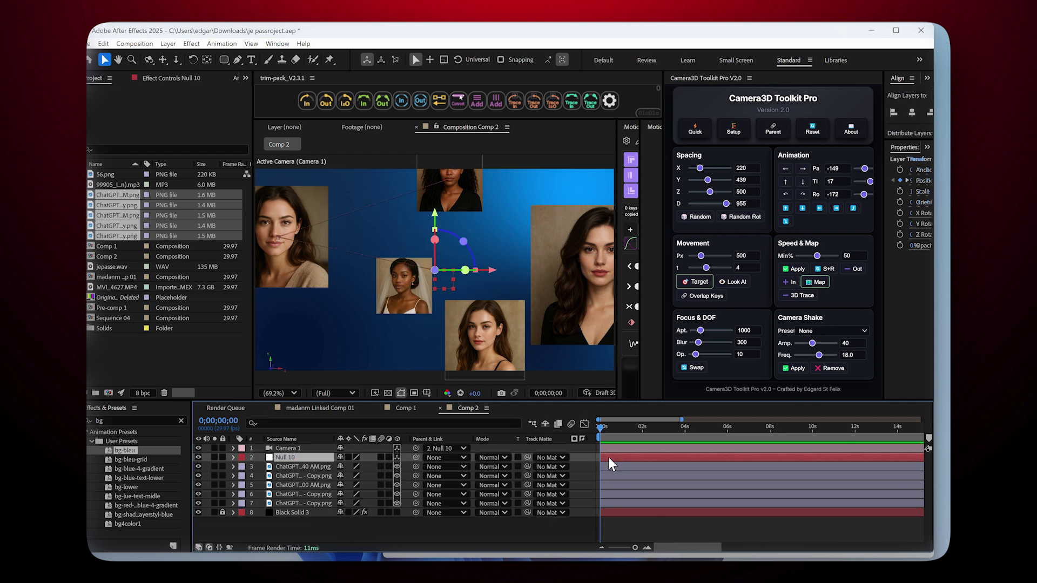
{"action": "left_click", "coordinate": [699, 297]}
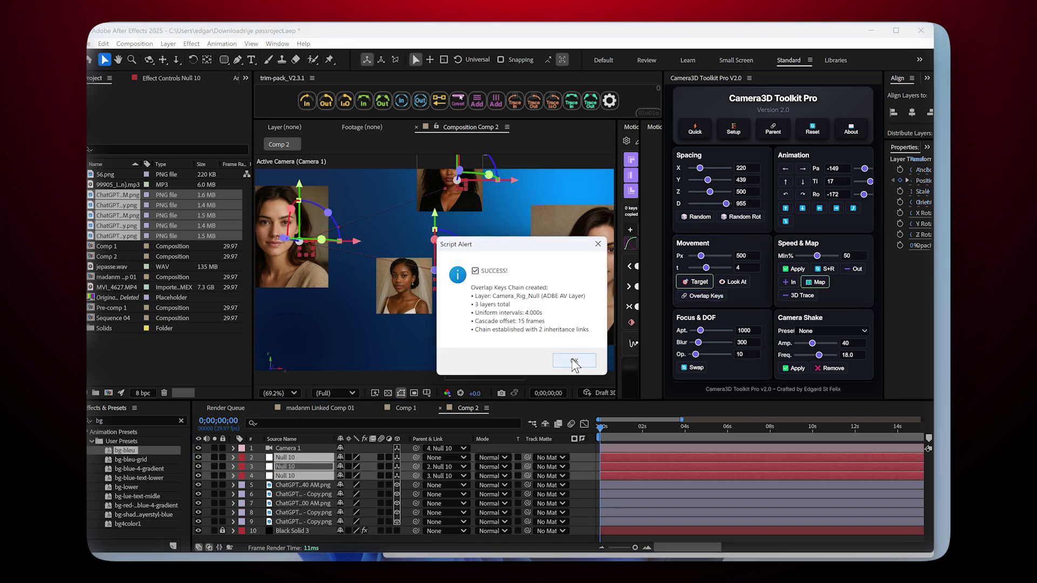
{"action": "left_click", "coordinate": [574, 361]}
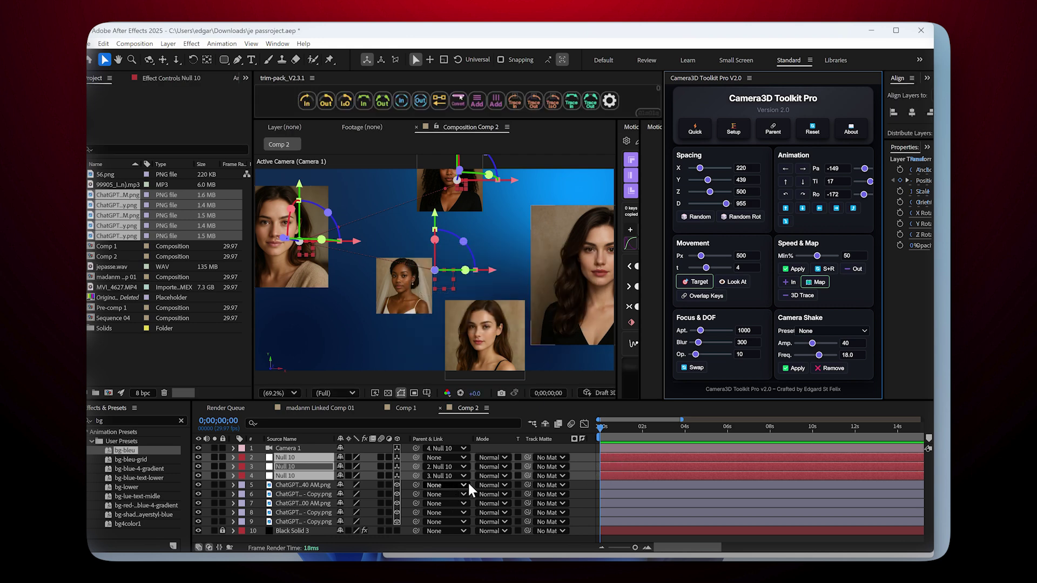
- Reveal the nulls' Position keyframes and preview the overlapping camera transitions
{"action": "scroll", "coordinate": [720, 517], "scroll_direction": "right", "scroll_amount": 5}
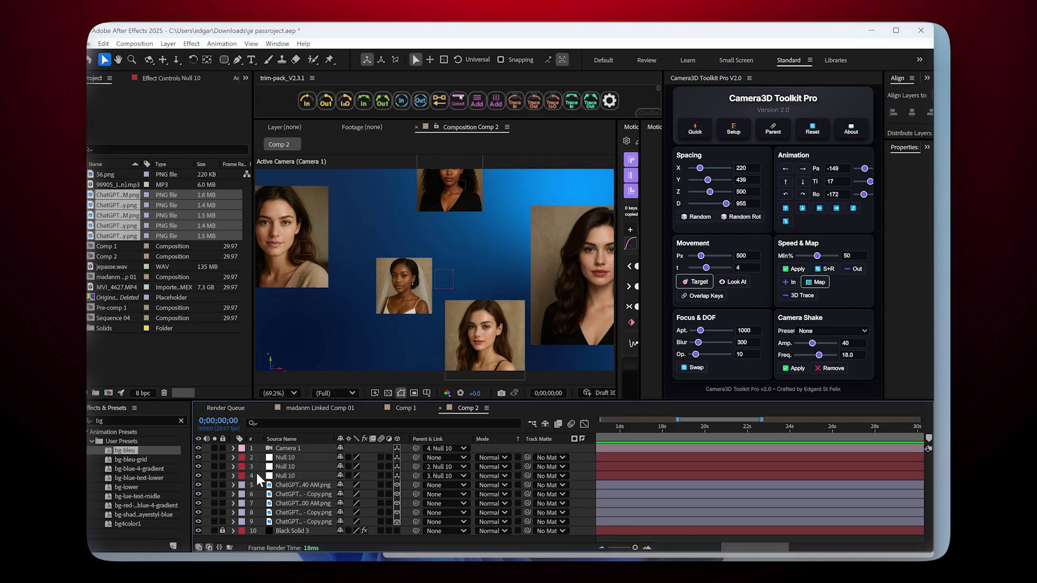
{"action": "key", "text": "p"}
{"action": "scroll", "coordinate": [627, 463], "scroll_direction": "down", "scroll_amount": 2}
{"action": "scroll", "coordinate": [658, 459], "scroll_direction": "up", "scroll_amount": 2}
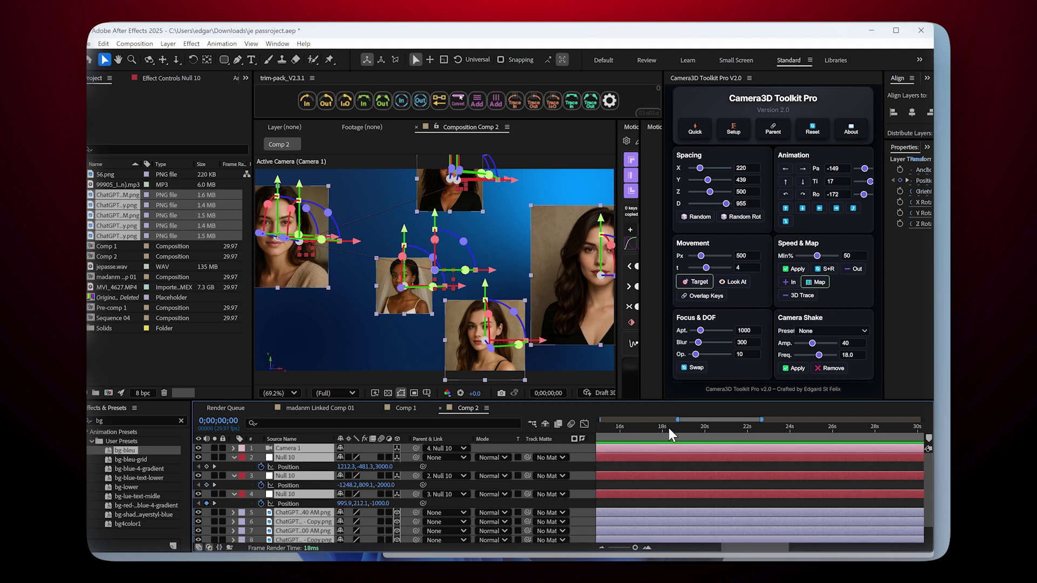
{"action": "left_click_drag", "start_coordinate": [699, 420], "coordinate": [581, 421]}
{"action": "left_click", "coordinate": [688, 467]}
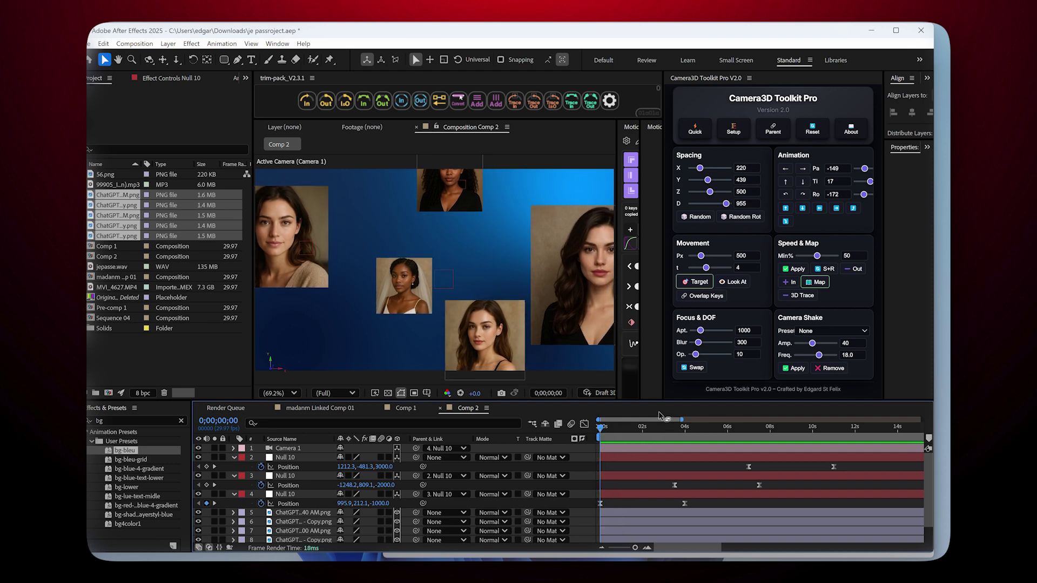
{"action": "key", "text": "space"}
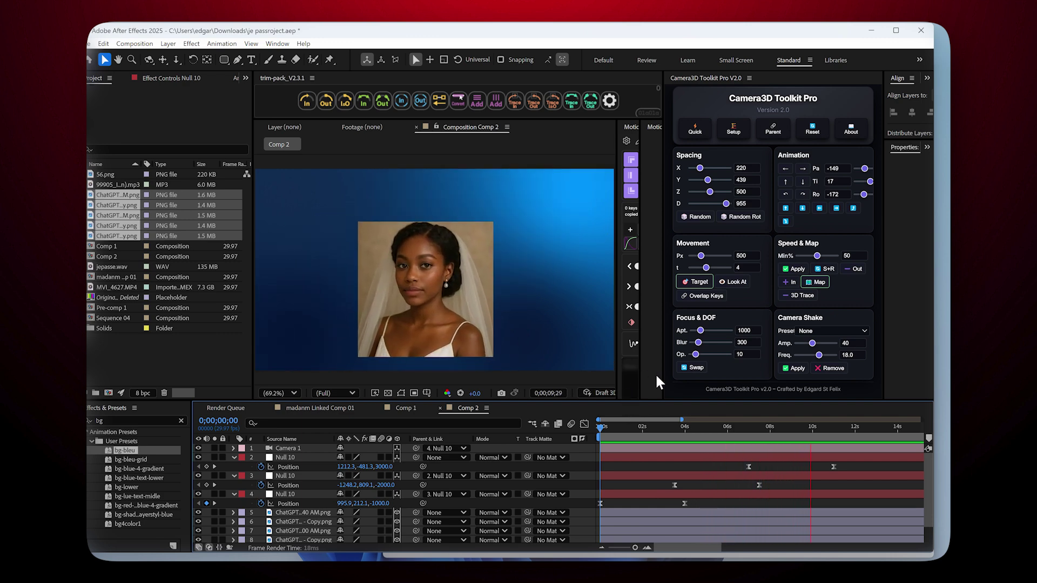
{"action": "left_click_drag", "start_coordinate": [818, 427], "coordinate": [614, 427]}
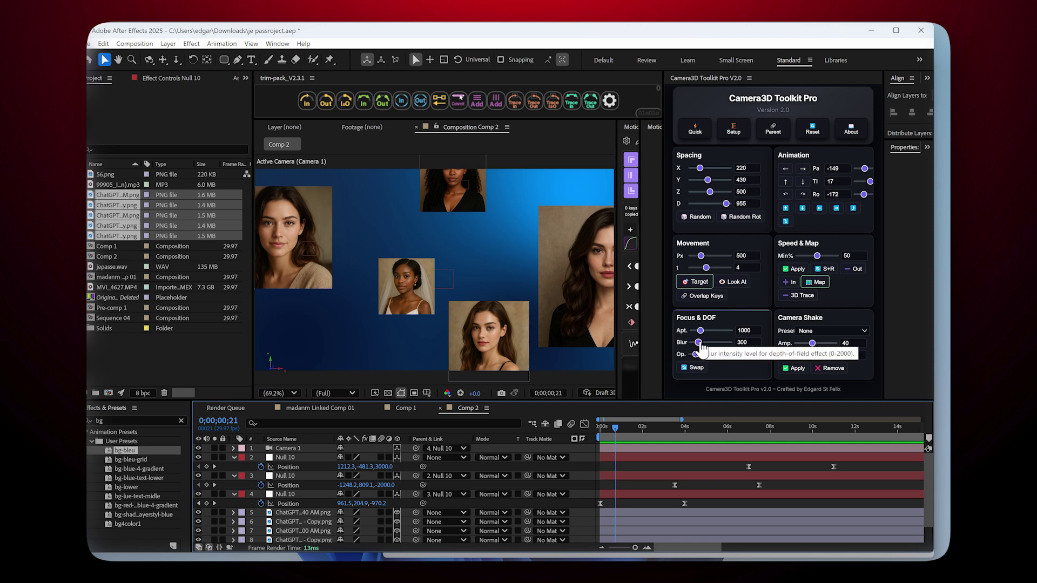
- Set Focus & DOF blur to 447 and aperture to 227, then preview the depth of field
{"action": "left_click_drag", "start_coordinate": [698, 346], "coordinate": [707, 348]}
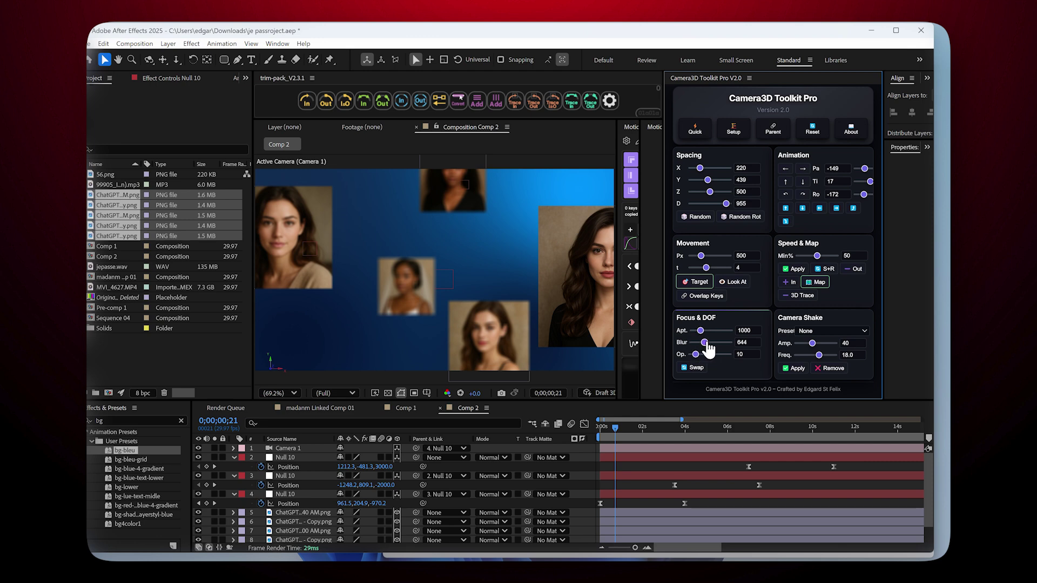
{"action": "left_click_drag", "start_coordinate": [702, 331], "coordinate": [707, 330]}
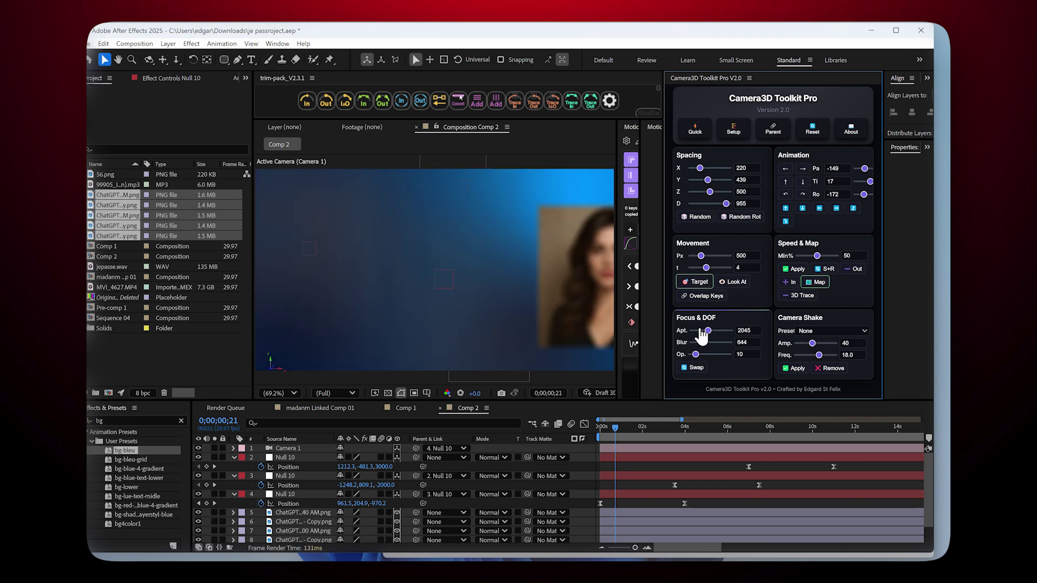
{"action": "left_click", "coordinate": [699, 330]}
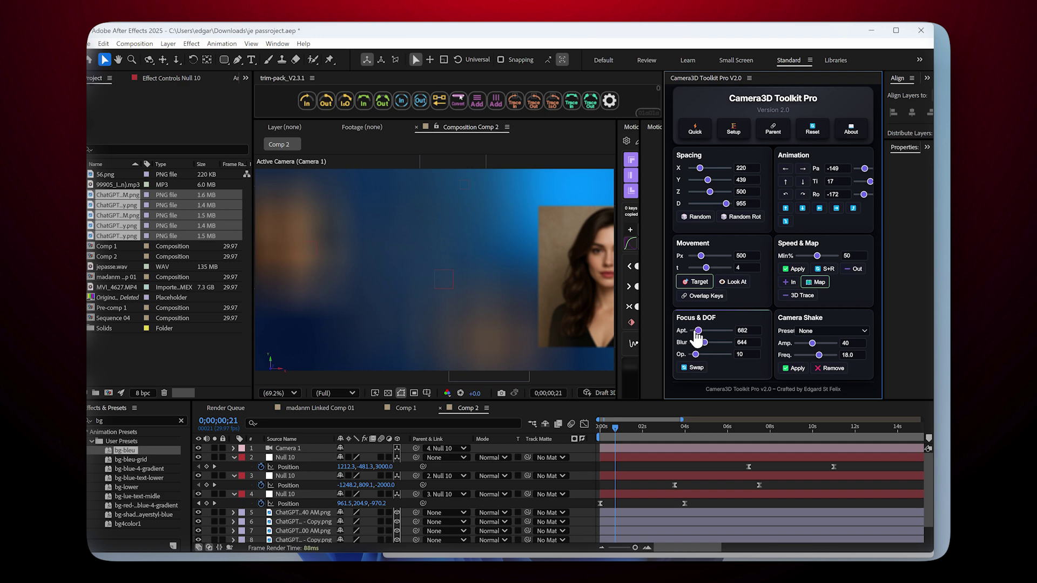
{"action": "left_click_drag", "start_coordinate": [698, 330], "coordinate": [700, 343]}
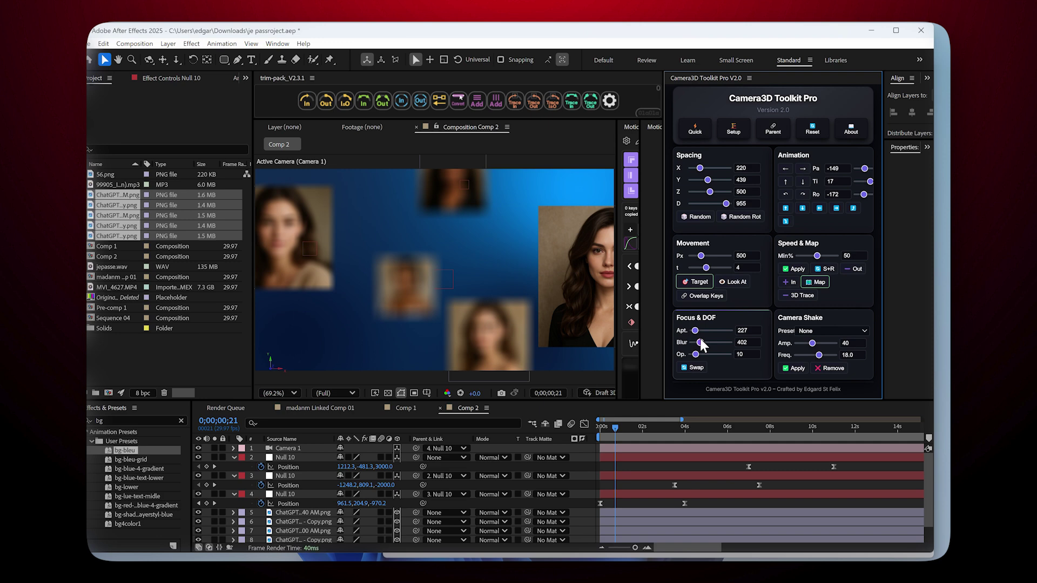
{"action": "left_click_drag", "start_coordinate": [701, 340], "coordinate": [702, 340]}
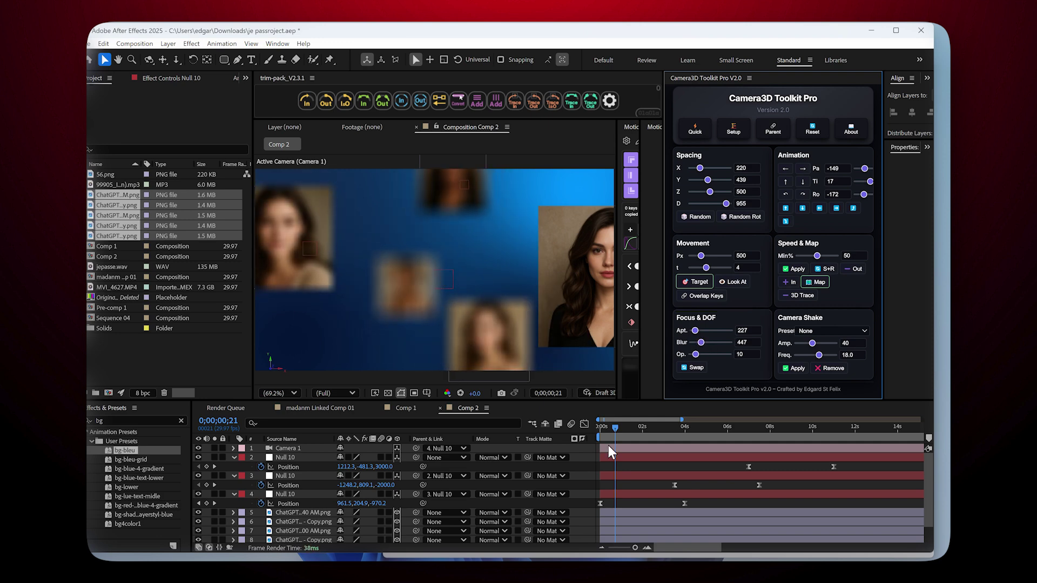
{"action": "key", "text": "space"}
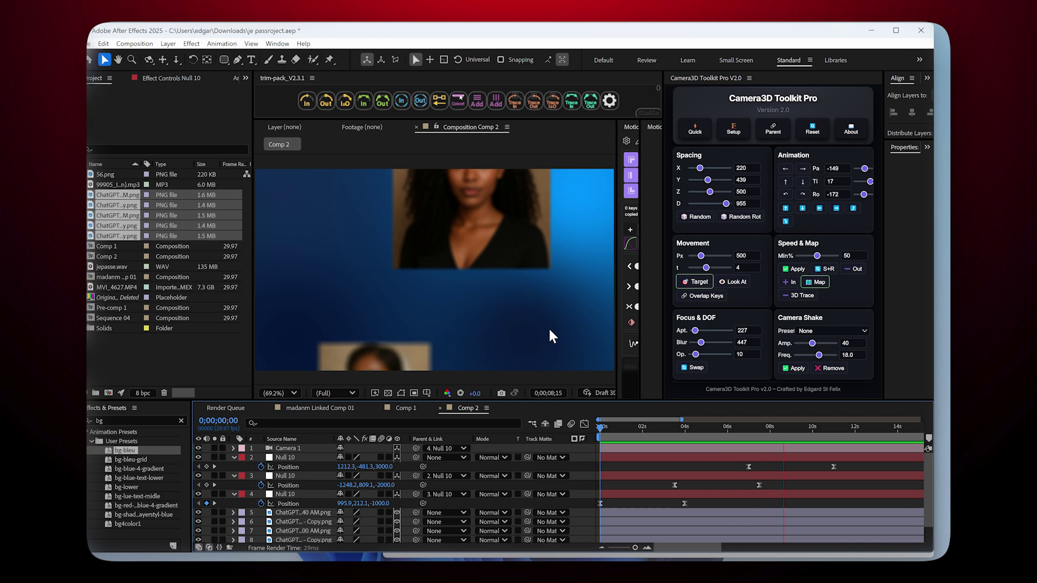
{"action": "key", "text": "space"}
{"action": "key", "text": "space"}
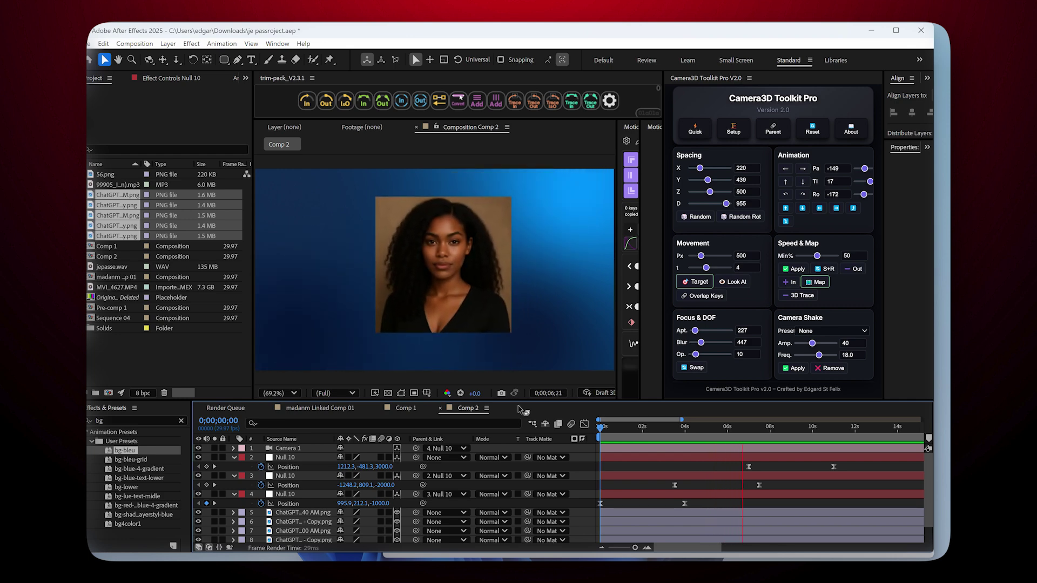
- Set depth-of-field opacity to 27 with Swap applied, then preview from the start
{"action": "key", "text": "space"}
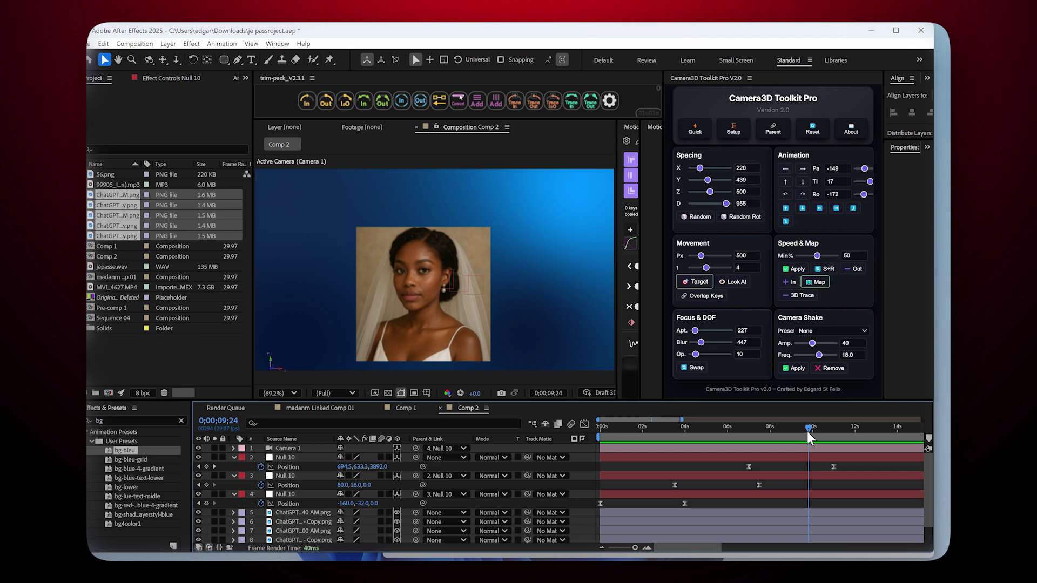
{"action": "left_click_drag", "start_coordinate": [807, 431], "coordinate": [602, 436]}
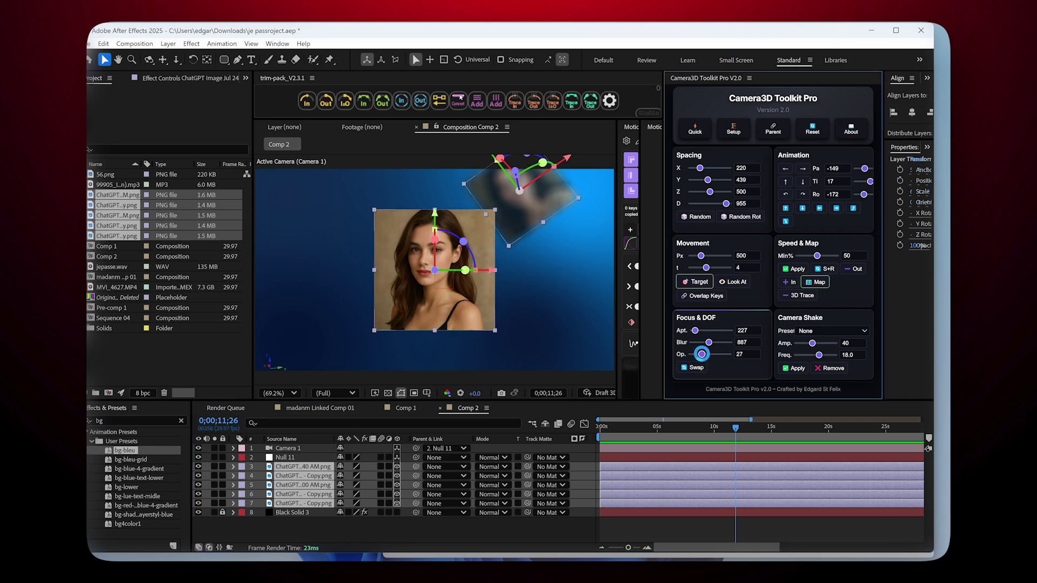
{"action": "left_click_drag", "start_coordinate": [696, 354], "coordinate": [702, 355]}
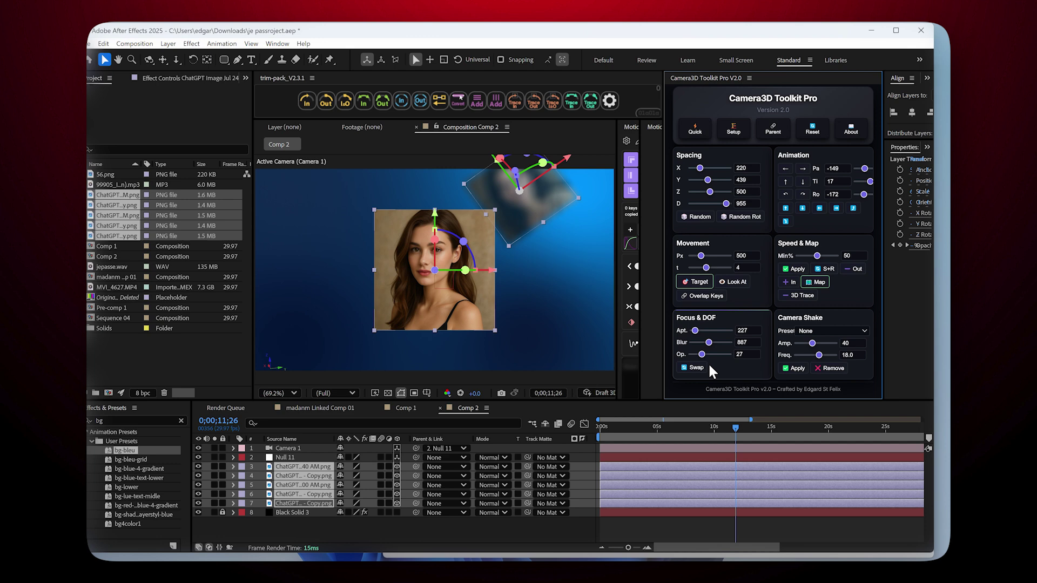
{"action": "left_click", "coordinate": [695, 367]}
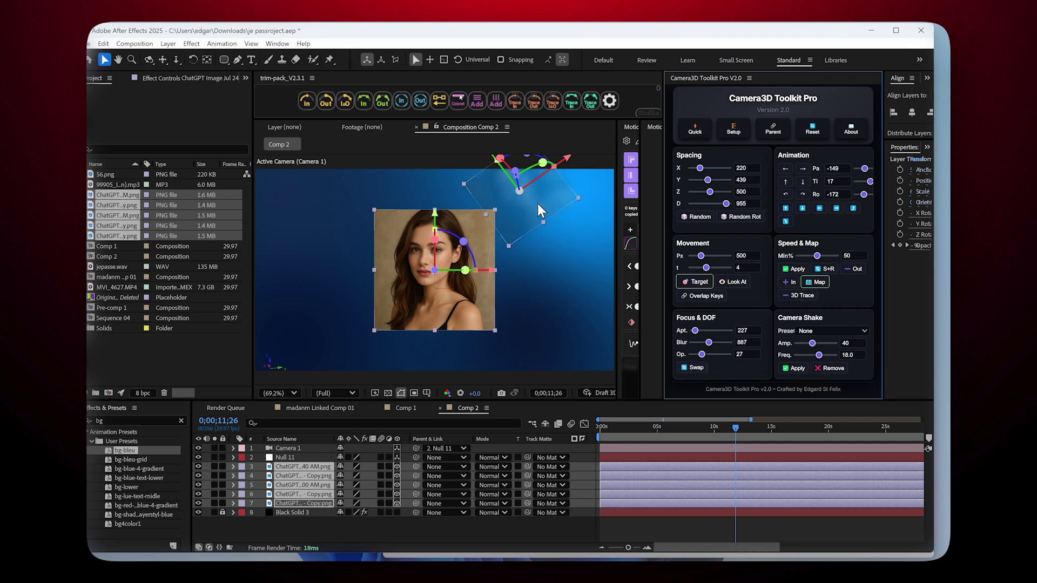
{"action": "left_click_drag", "start_coordinate": [728, 427], "coordinate": [583, 437]}
{"action": "key", "text": "space"}
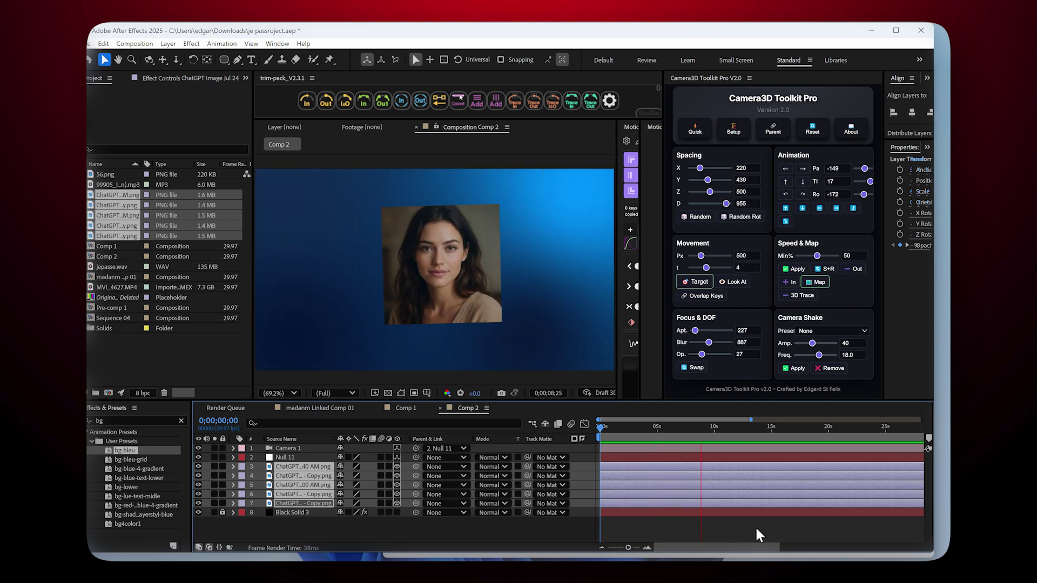
{"action": "left_click", "coordinate": [802, 296]}
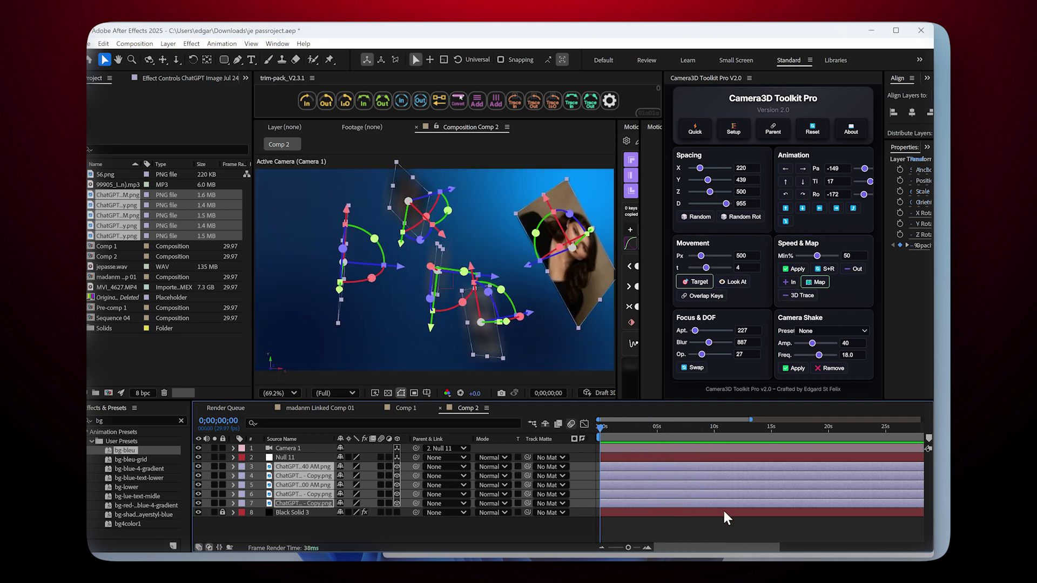
- Trace a camera path and target the fifth image layer
{"action": "left_click", "coordinate": [701, 433]}
{"action": "left_click_drag", "start_coordinate": [702, 434], "coordinate": [770, 449]}
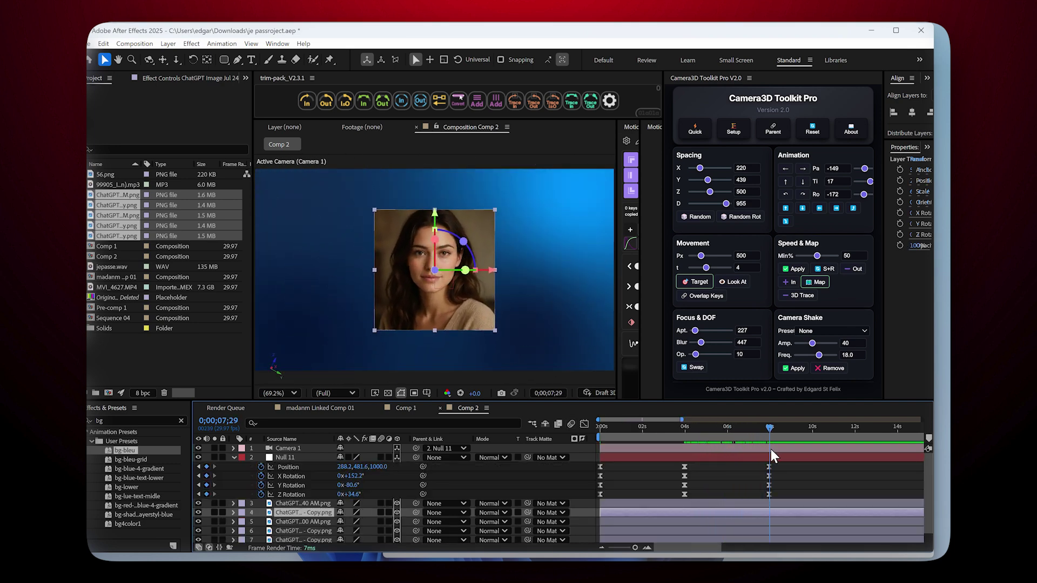
{"action": "scroll", "coordinate": [411, 497], "scroll_direction": "down", "scroll_amount": 1}
{"action": "left_click", "coordinate": [301, 510]}
{"action": "left_click", "coordinate": [702, 296]}
- At about 12 seconds, aim the camera at the sixth image layer
{"action": "left_click", "coordinate": [784, 430]}
{"action": "left_click_drag", "start_coordinate": [785, 430], "coordinate": [856, 434]}
{"action": "left_click_drag", "start_coordinate": [682, 419], "coordinate": [751, 420]}
{"action": "left_click", "coordinate": [318, 518]}
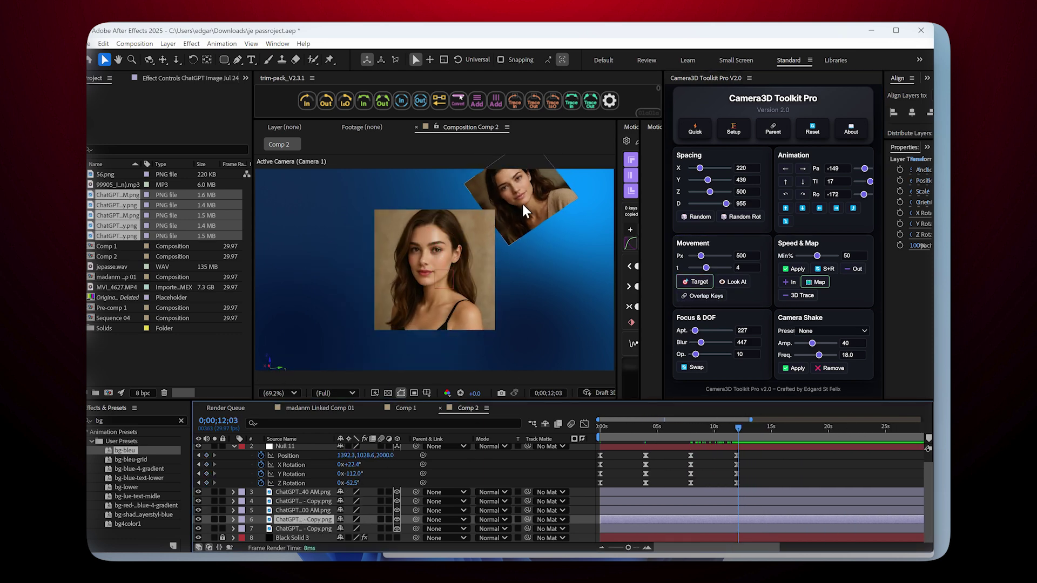
{"action": "left_click", "coordinate": [522, 202]}
{"action": "left_click", "coordinate": [292, 511]}
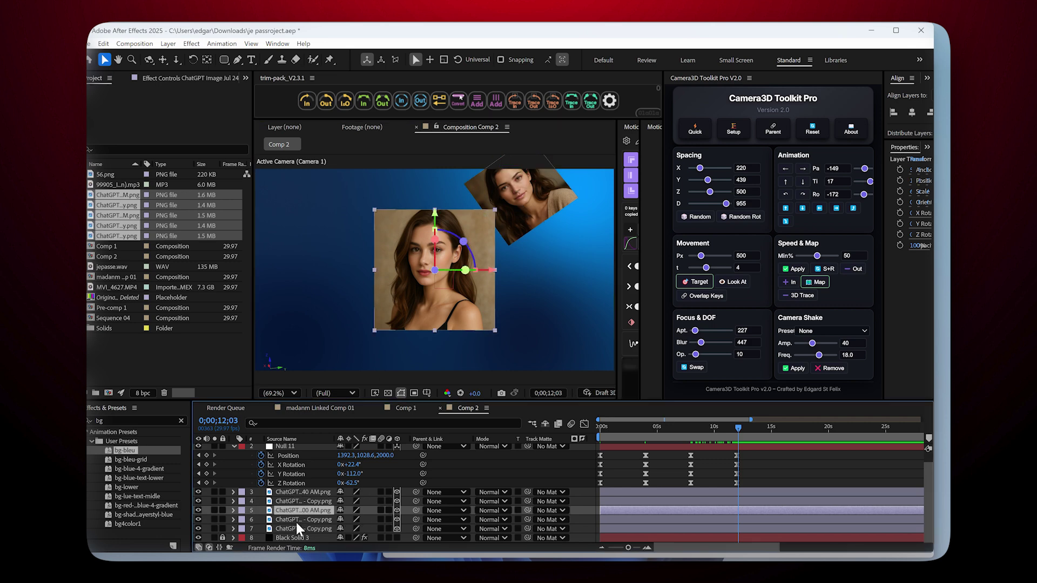
{"action": "left_click", "coordinate": [296, 520]}
{"action": "left_click", "coordinate": [697, 281]}
- At about 15 seconds, target the seventh image, then play the full animation
{"action": "left_click_drag", "start_coordinate": [740, 427], "coordinate": [785, 435]}
{"action": "left_click", "coordinate": [313, 528]}
{"action": "left_click", "coordinate": [694, 281]}
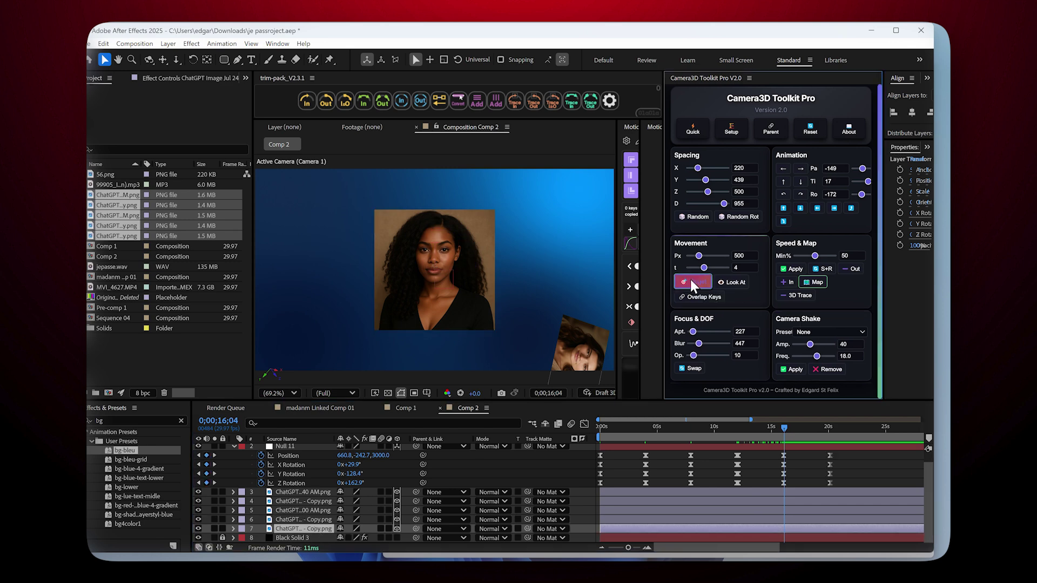
{"action": "left_click", "coordinate": [792, 426]}
{"action": "key", "text": "Home"}
{"action": "key", "text": "space"}
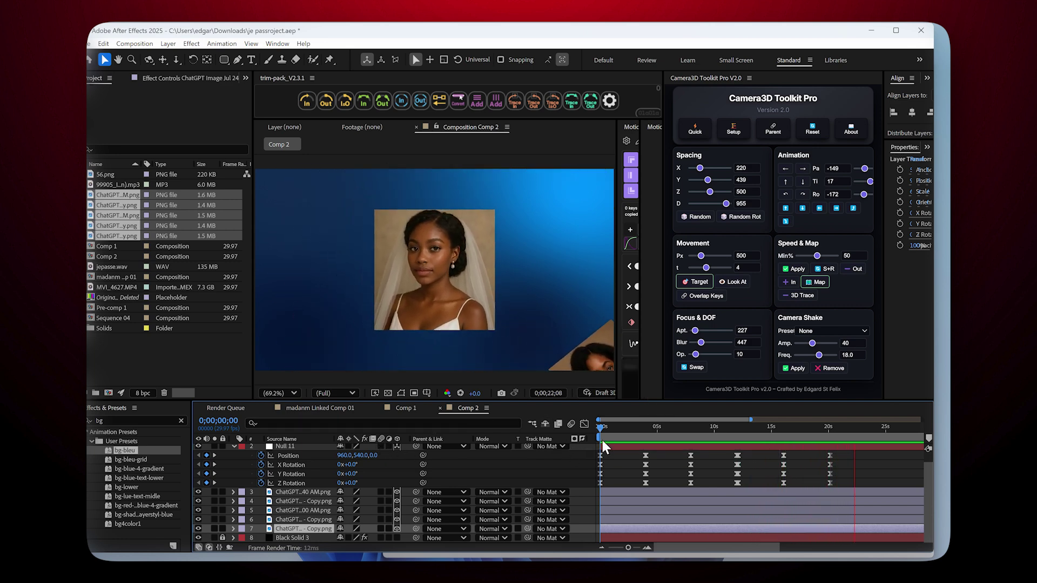
{"action": "left_click", "coordinate": [866, 427]}
- Preview the Null 11 camera move from the start
{"action": "left_click_drag", "start_coordinate": [867, 432], "coordinate": [586, 439]}
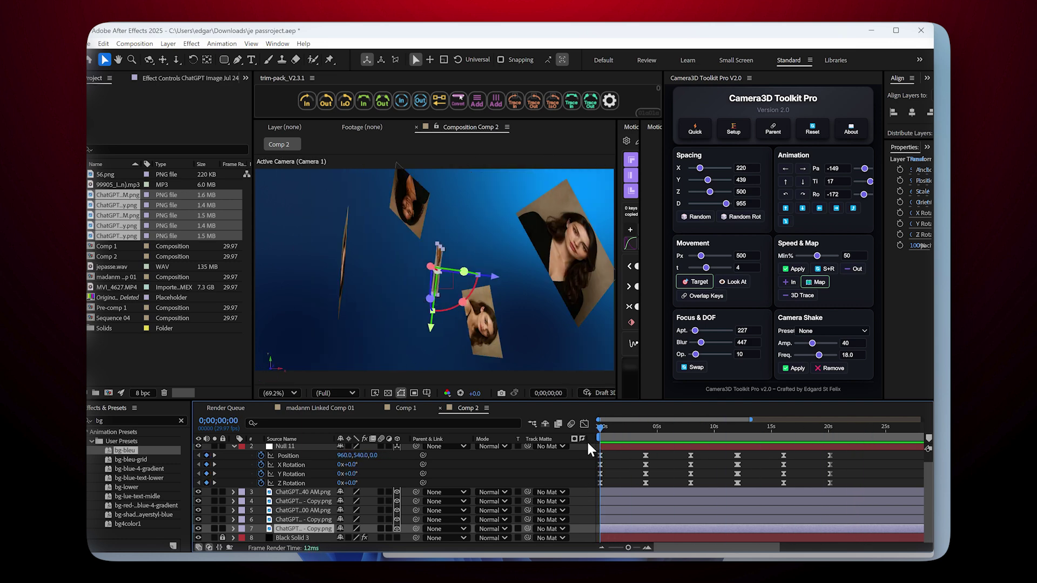
{"action": "key", "text": "space"}
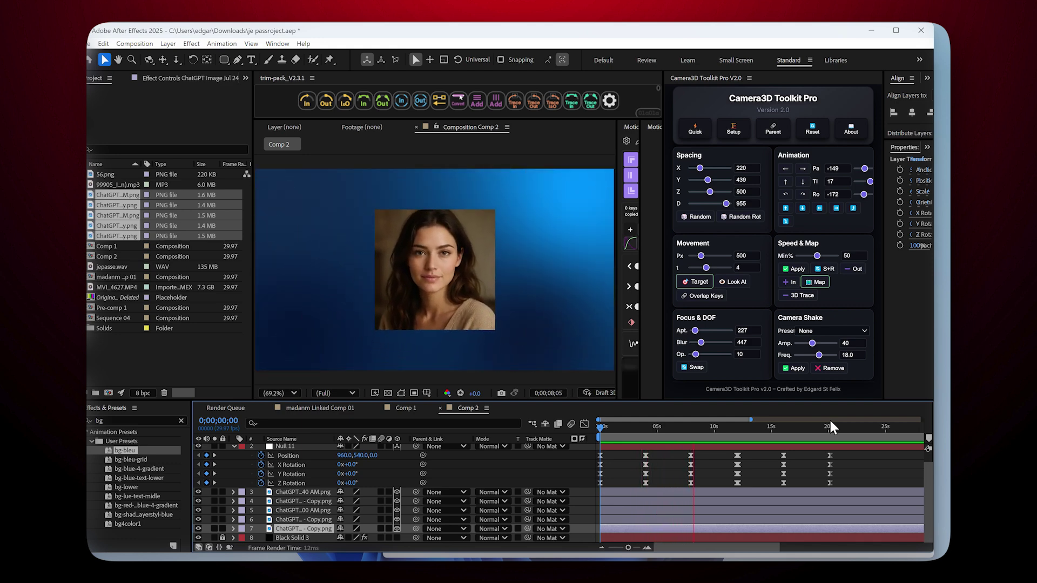
{"action": "key", "text": "space"}
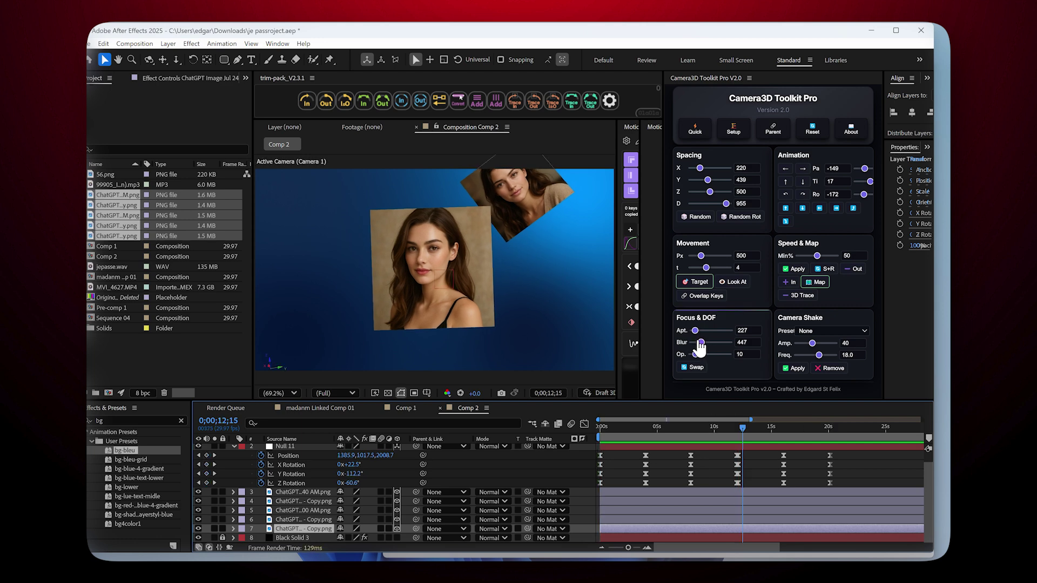
- Raise the depth-of-field blur to about 887, preview again, and collapse Null 11
{"action": "left_click_drag", "start_coordinate": [701, 343], "coordinate": [709, 342]}
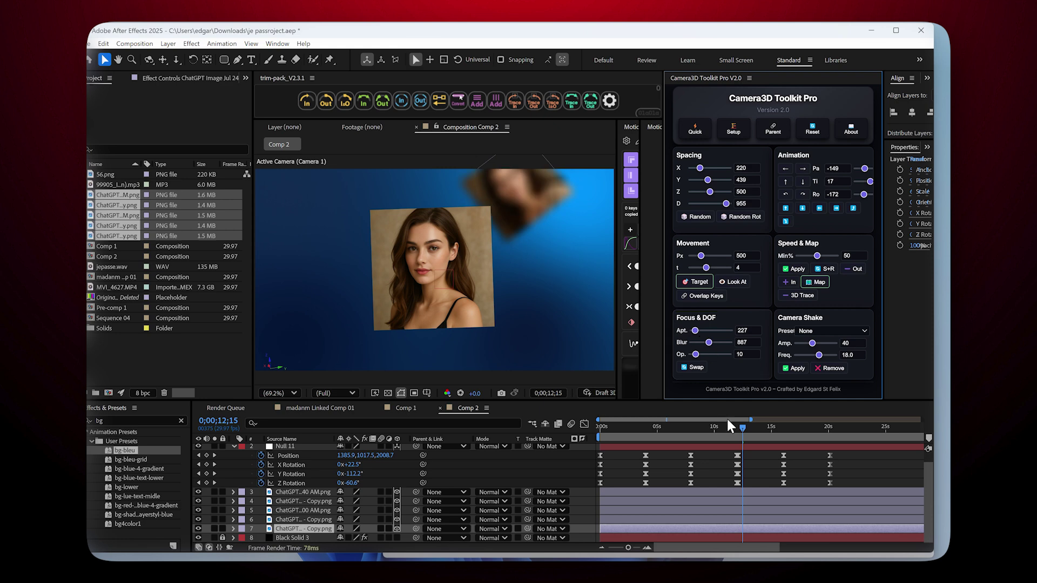
{"action": "left_click_drag", "start_coordinate": [727, 427], "coordinate": [589, 426]}
{"action": "key", "text": "space"}
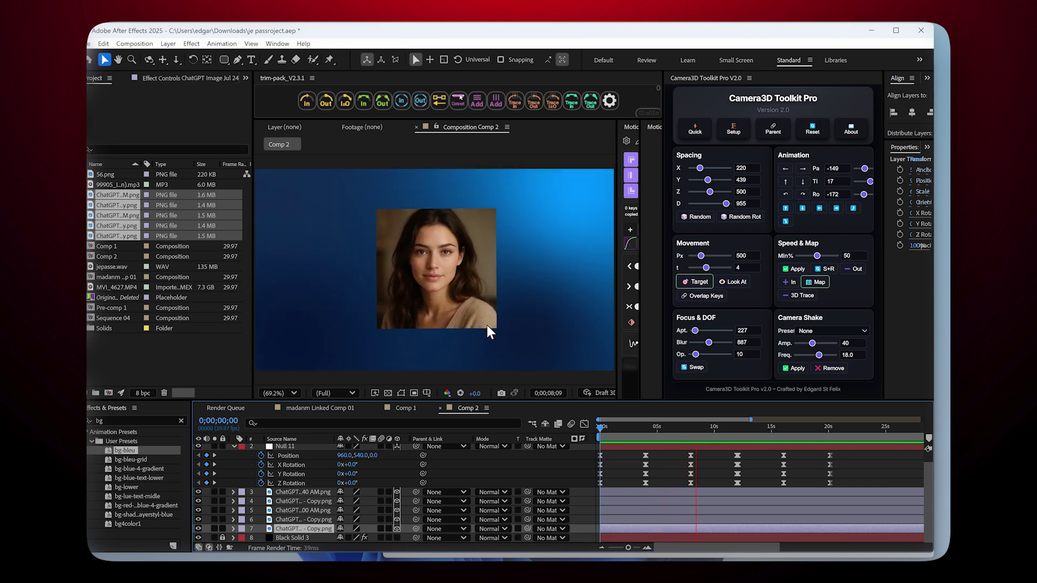
{"action": "key", "text": "space"}
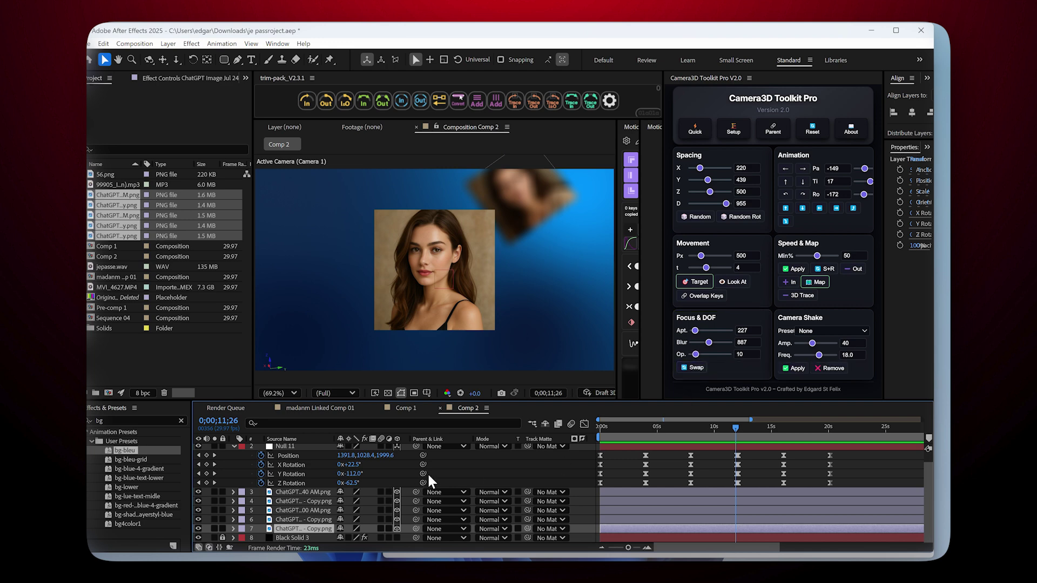
{"action": "left_click", "coordinate": [234, 446]}
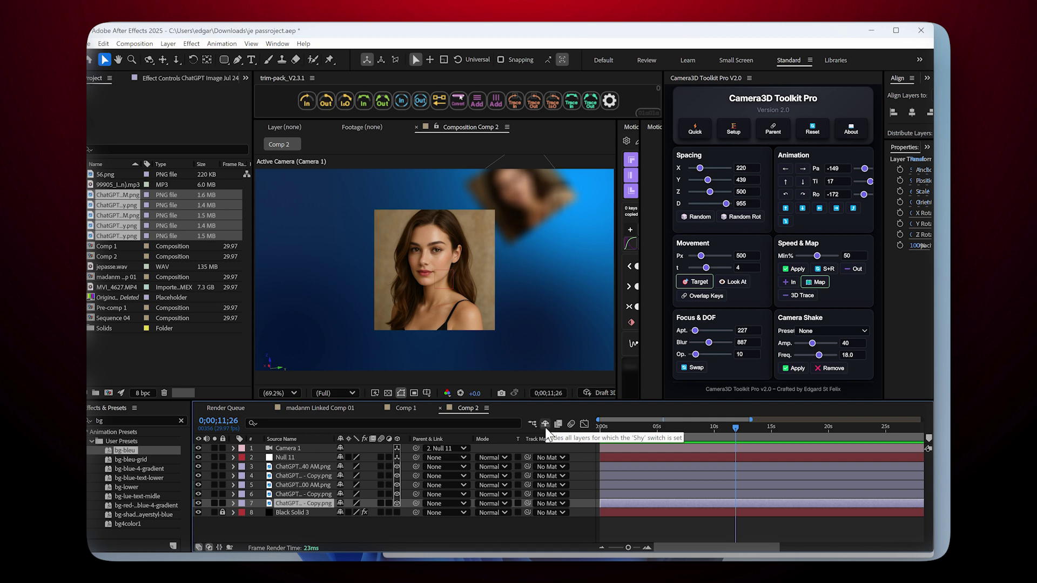
- Select image layers 3–7 and set depth-of-field opacity to 27 with Swap
{"action": "left_click_drag", "start_coordinate": [427, 520], "coordinate": [302, 469]}
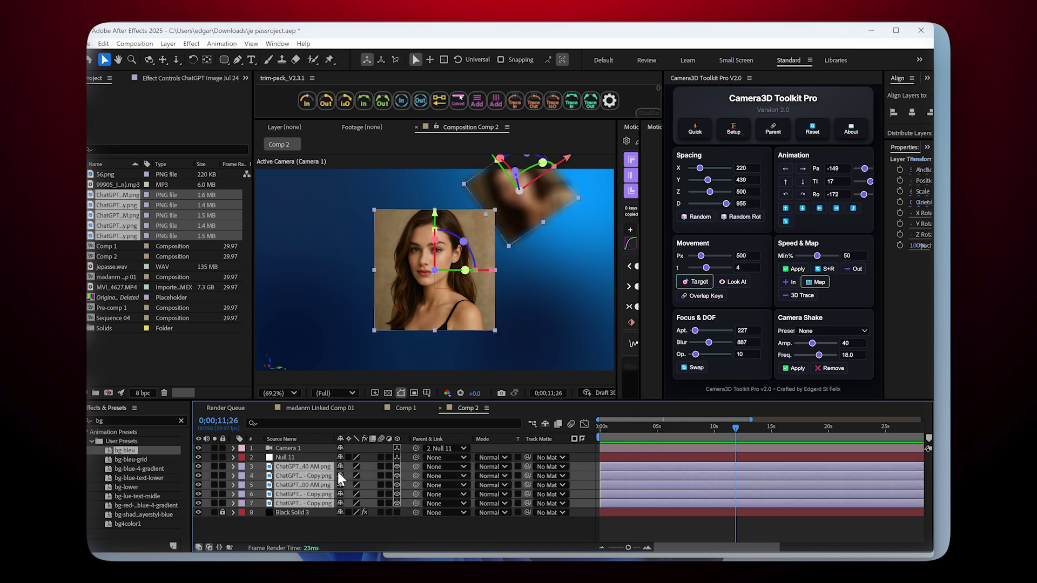
{"action": "left_click_drag", "start_coordinate": [696, 355], "coordinate": [701, 355]}
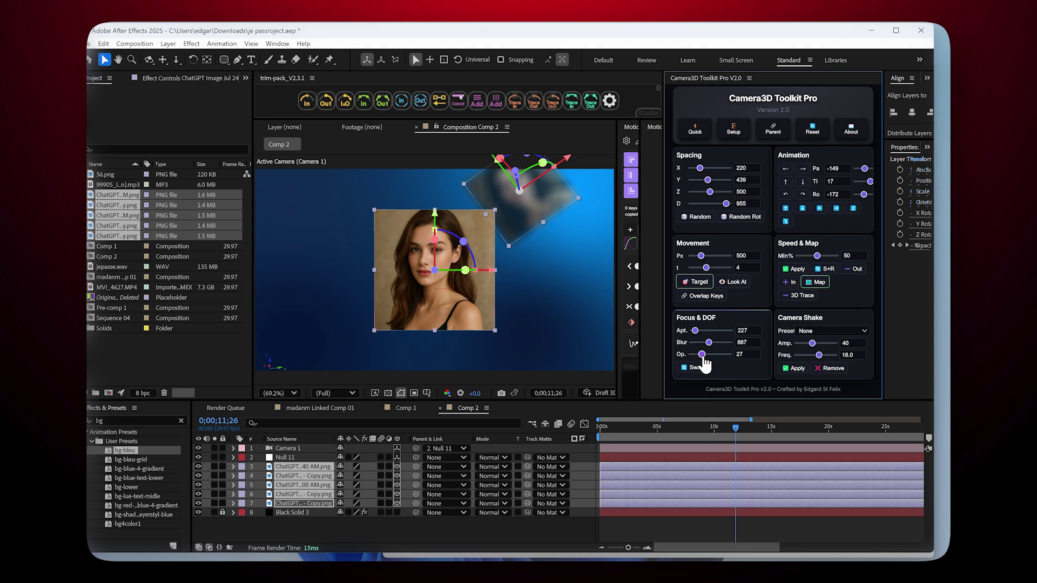
{"action": "left_click", "coordinate": [695, 367]}
{"action": "left_click", "coordinate": [695, 367]}
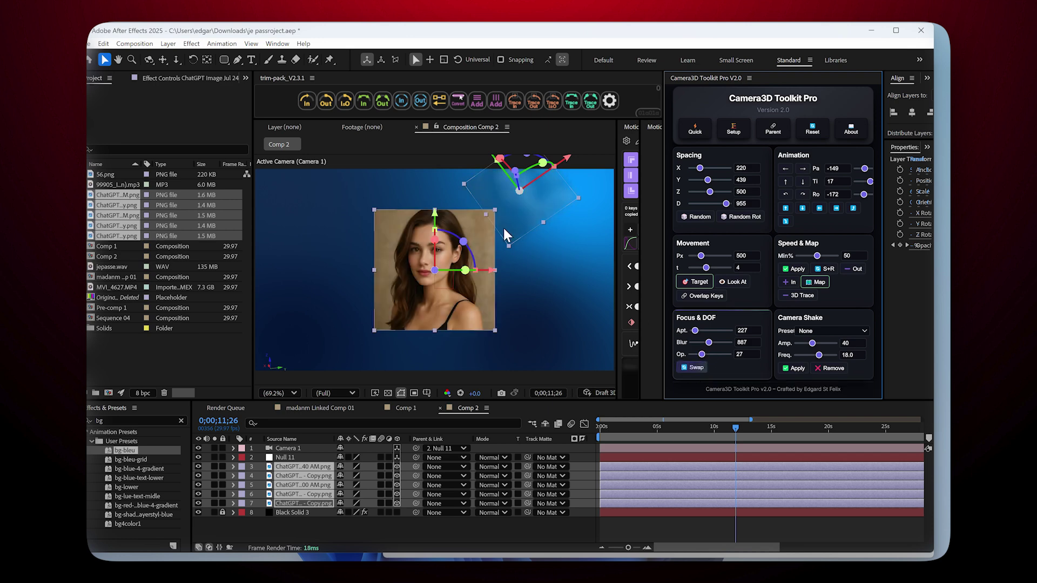
- Preview the faded out-of-focus photos from the start of the comp
{"action": "left_click_drag", "start_coordinate": [706, 427], "coordinate": [570, 437]}
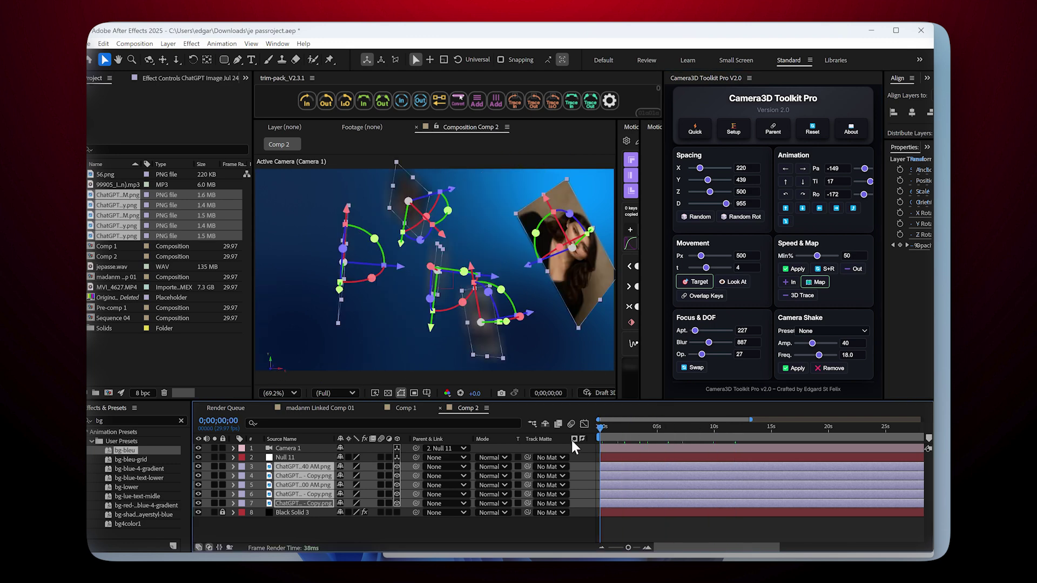
{"action": "key", "text": "space"}
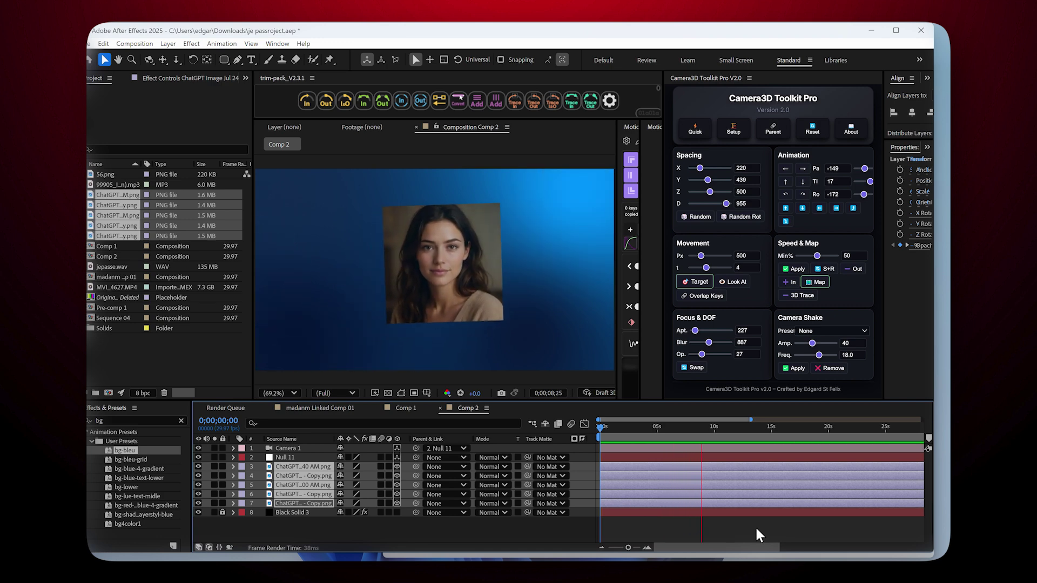
{"action": "key", "text": "space"}
{"action": "left_click_drag", "start_coordinate": [708, 424], "coordinate": [578, 427]}
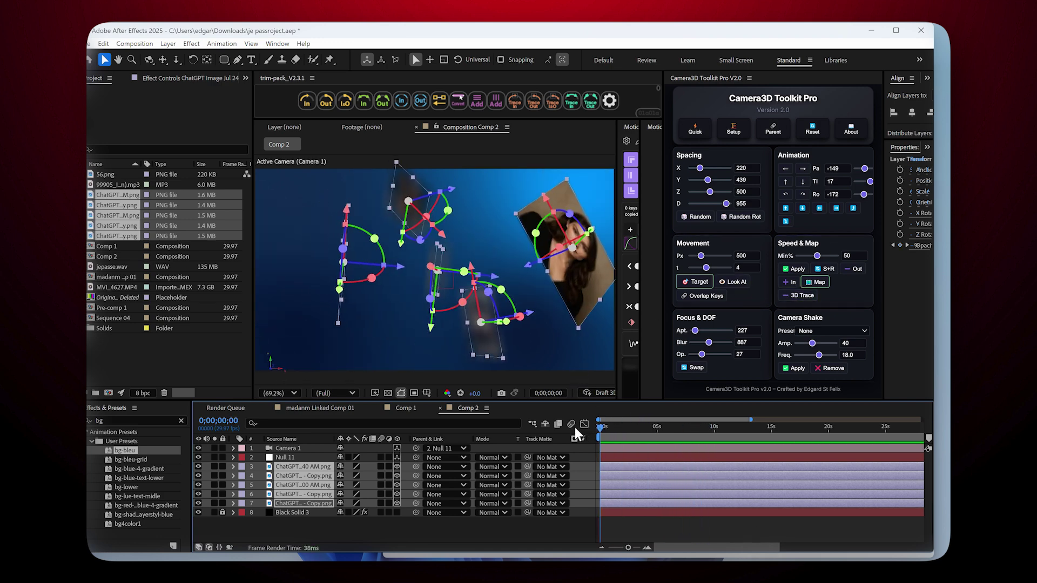
{"action": "left_click", "coordinate": [798, 269]}
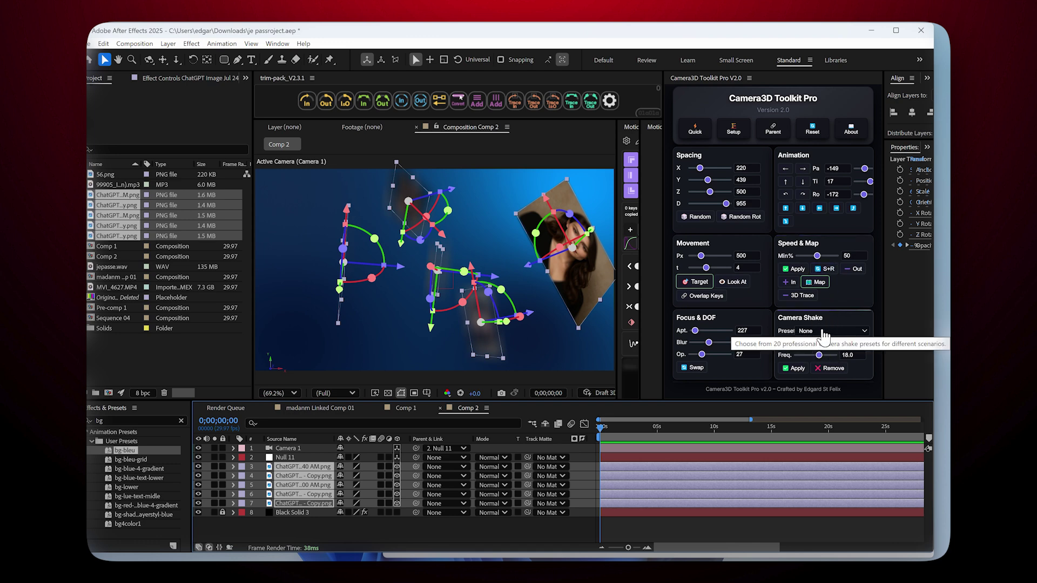
- Apply camera shake to Null 11 and preview the jitter
{"action": "left_click", "coordinate": [864, 334]}
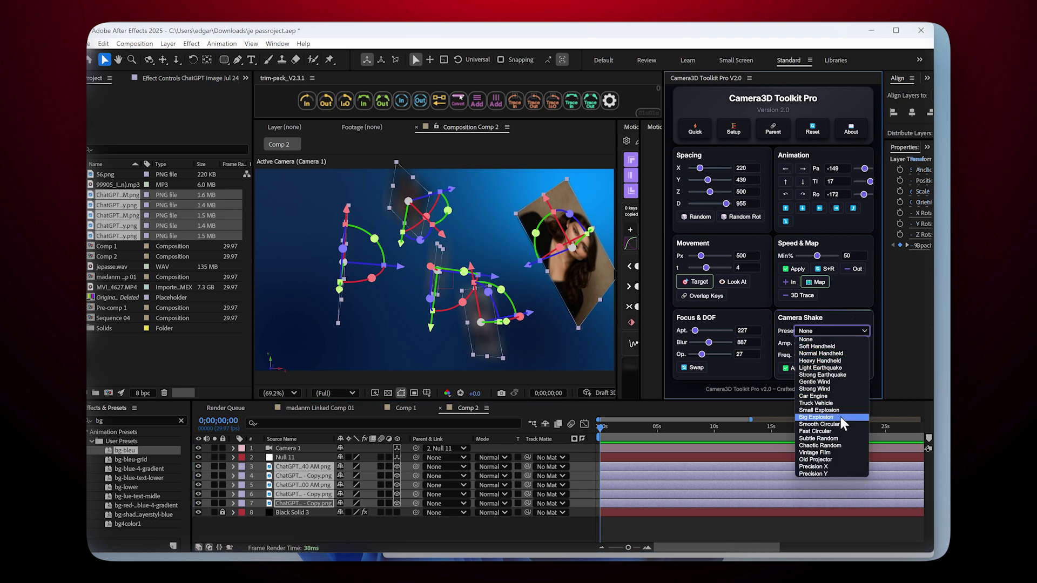
{"action": "left_click", "coordinate": [824, 340]}
{"action": "left_click", "coordinate": [456, 521]}
{"action": "left_click", "coordinate": [296, 459]}
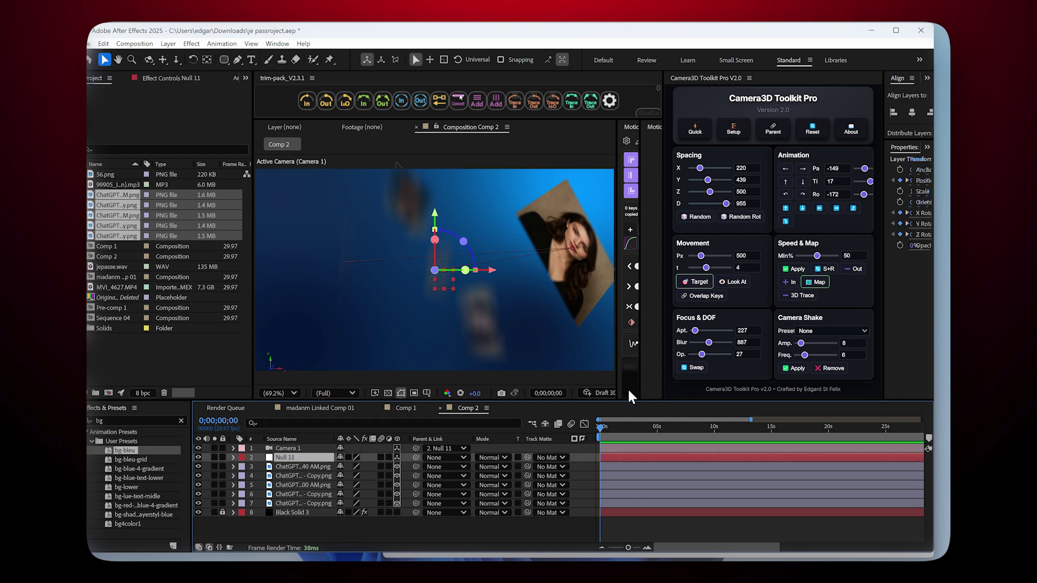
{"action": "left_click", "coordinate": [798, 369]}
{"action": "key", "text": "space"}
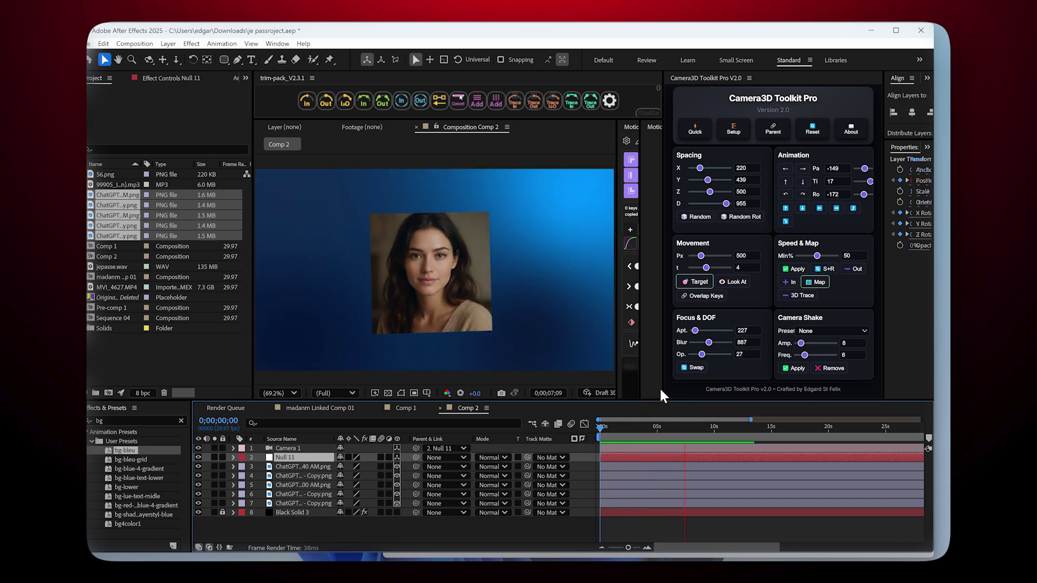
{"action": "key", "text": "space"}
- Raise the shake amplitude to 65 and reapply it
{"action": "left_click_drag", "start_coordinate": [801, 343], "coordinate": [822, 344]}
{"action": "left_click", "coordinate": [794, 369]}
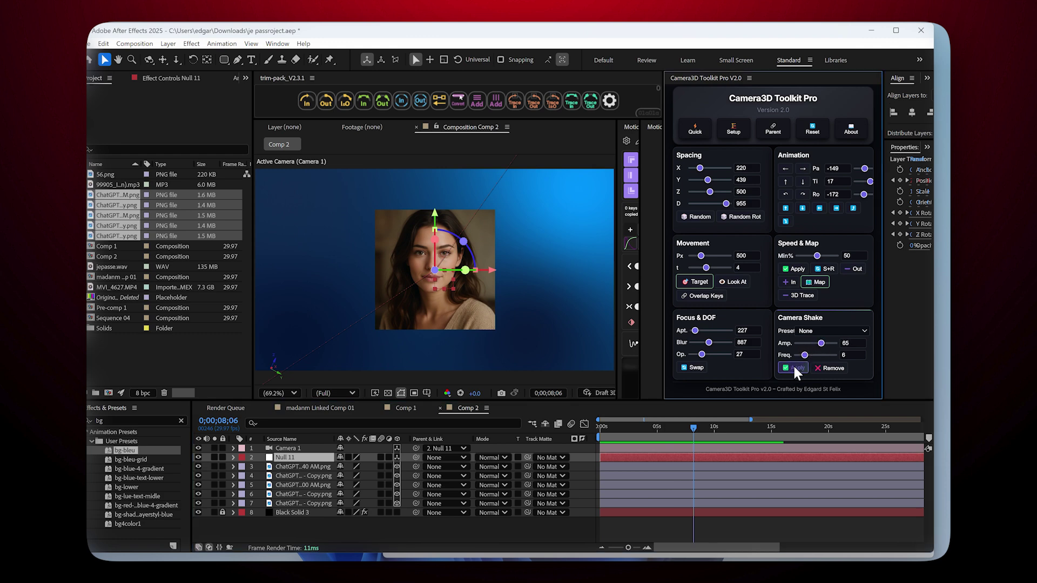
{"action": "left_click_drag", "start_coordinate": [682, 427], "coordinate": [600, 427]}
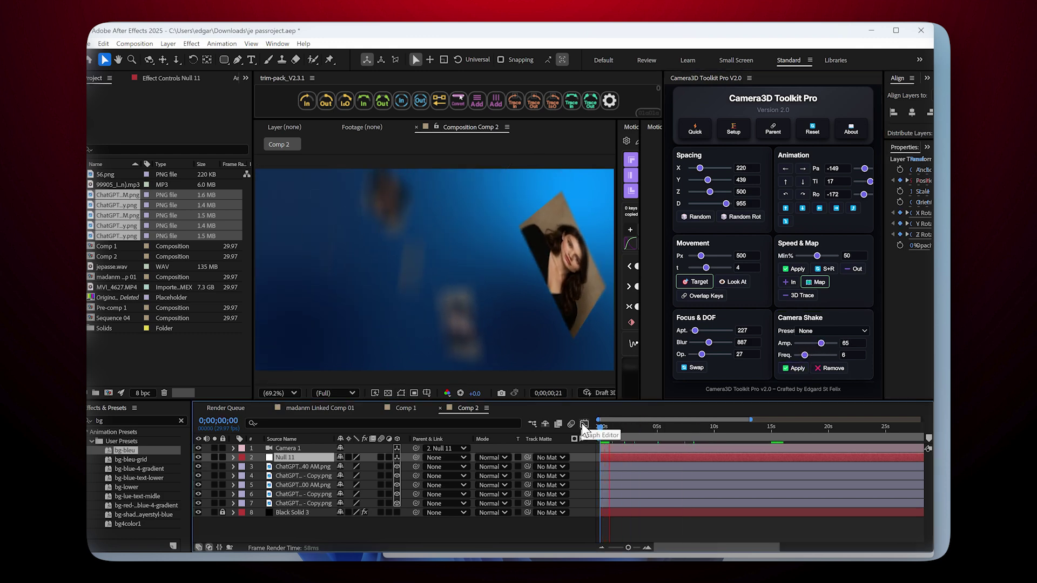
{"action": "left_click", "coordinate": [806, 356]}
- Lower the shake frequency to 3, reapply, and preview from the start
{"action": "left_click_drag", "start_coordinate": [805, 356], "coordinate": [801, 356]}
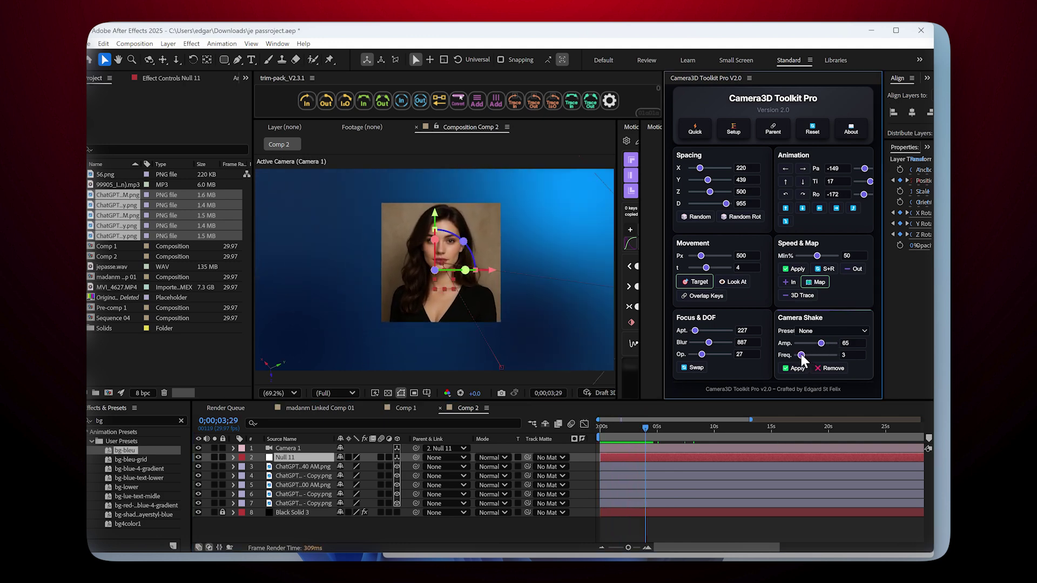
{"action": "left_click", "coordinate": [793, 368]}
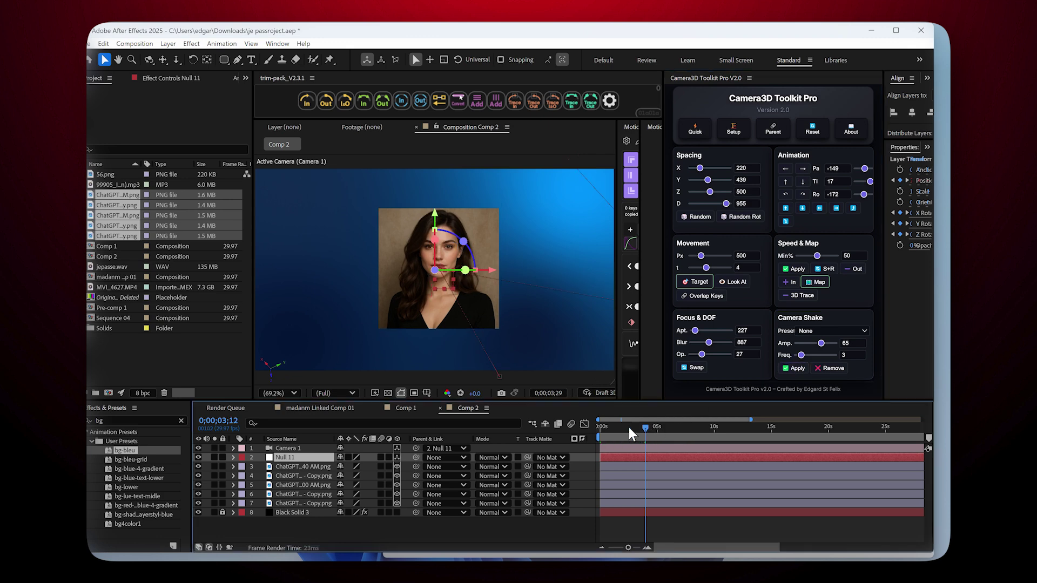
{"action": "key", "text": "space"}
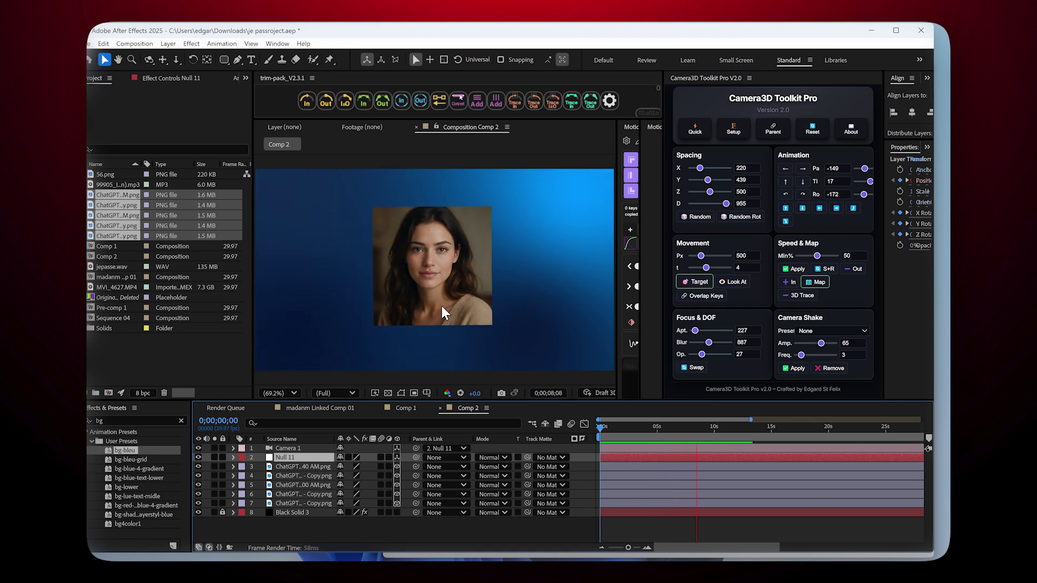
{"action": "key", "text": "space"}
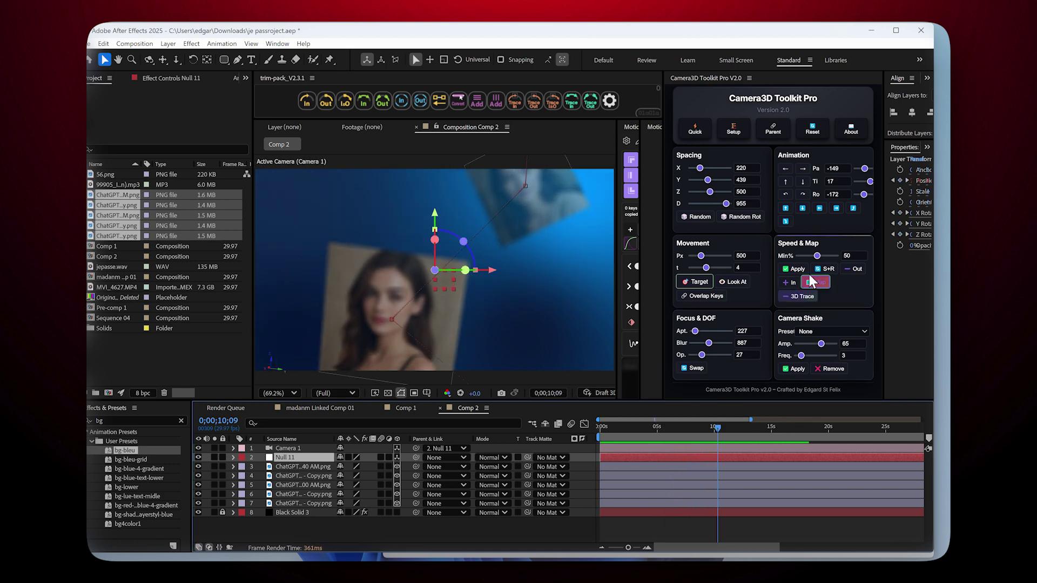